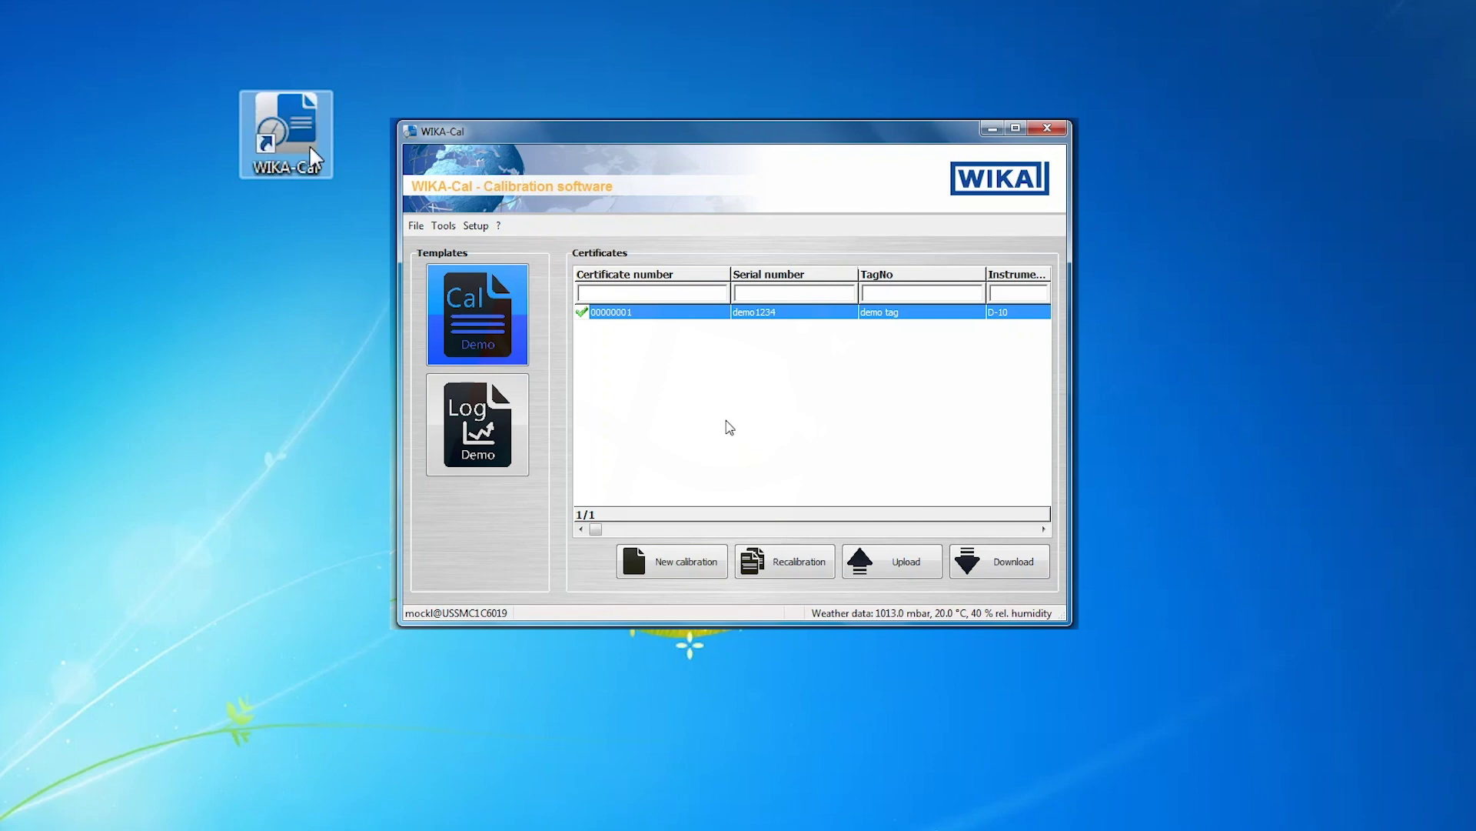
Step: Open the Object manager from Setup and show the Instrument types entries
click(476, 230)
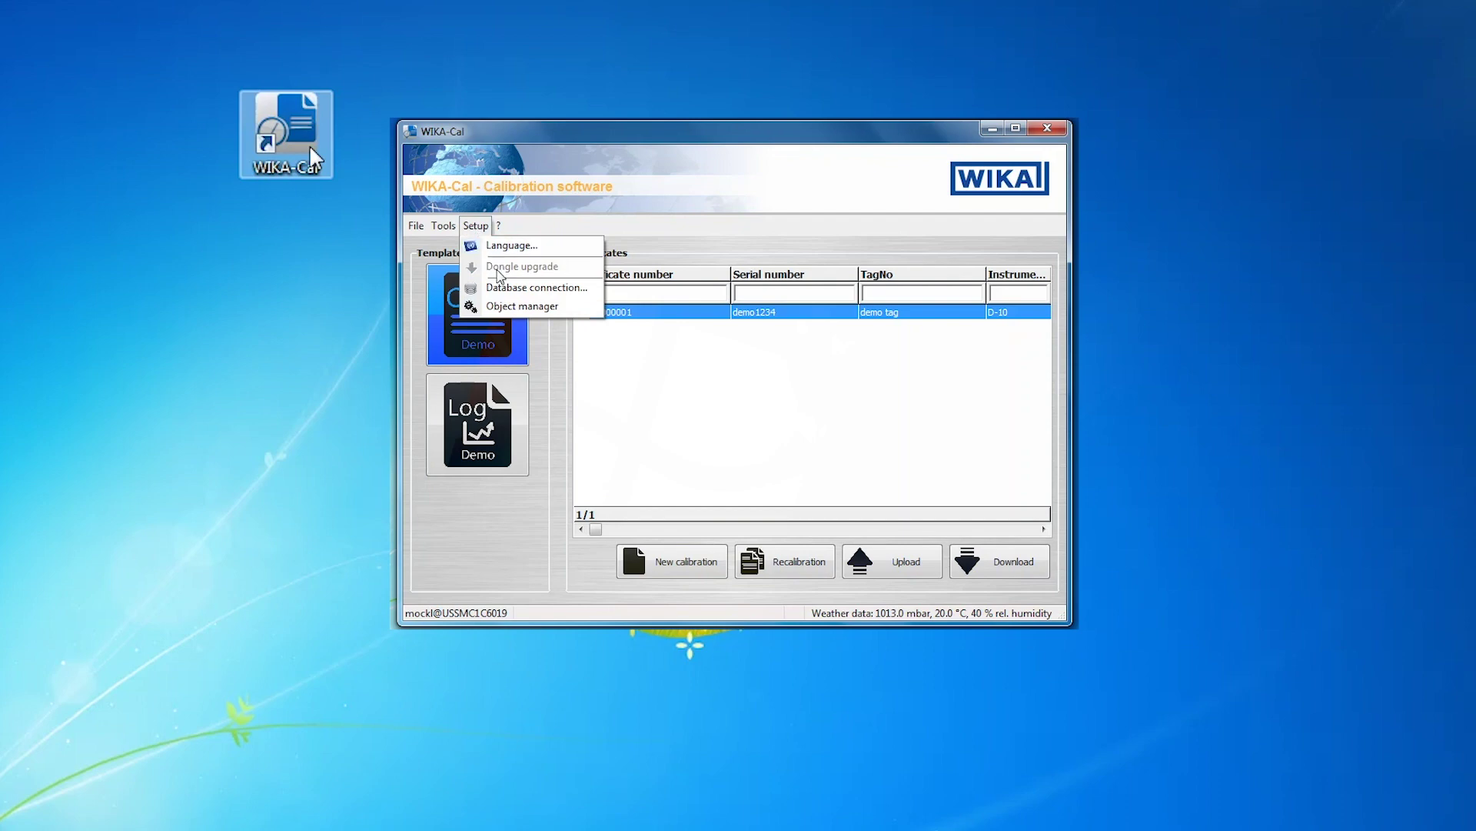
click(501, 308)
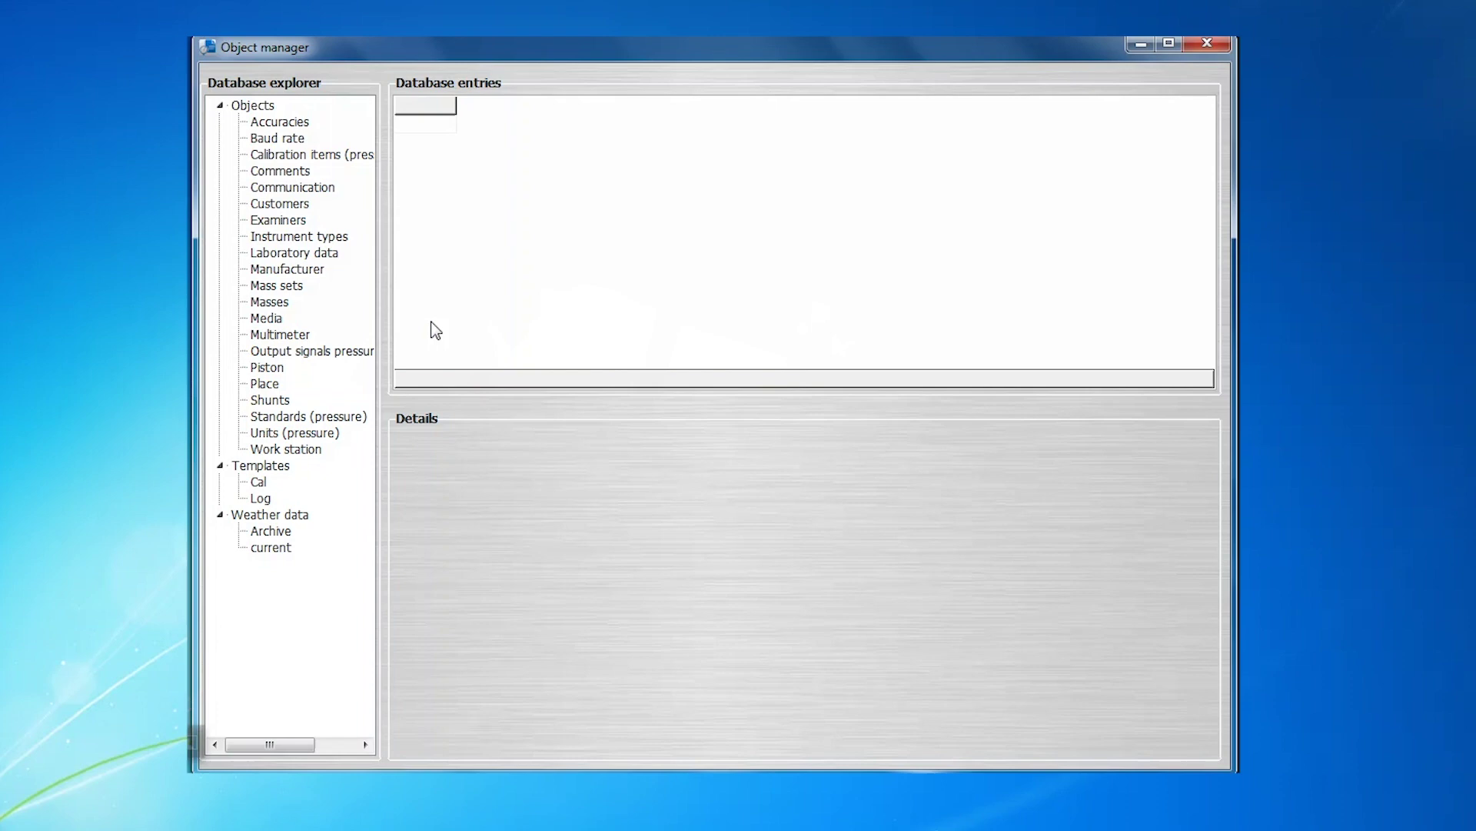
click(325, 238)
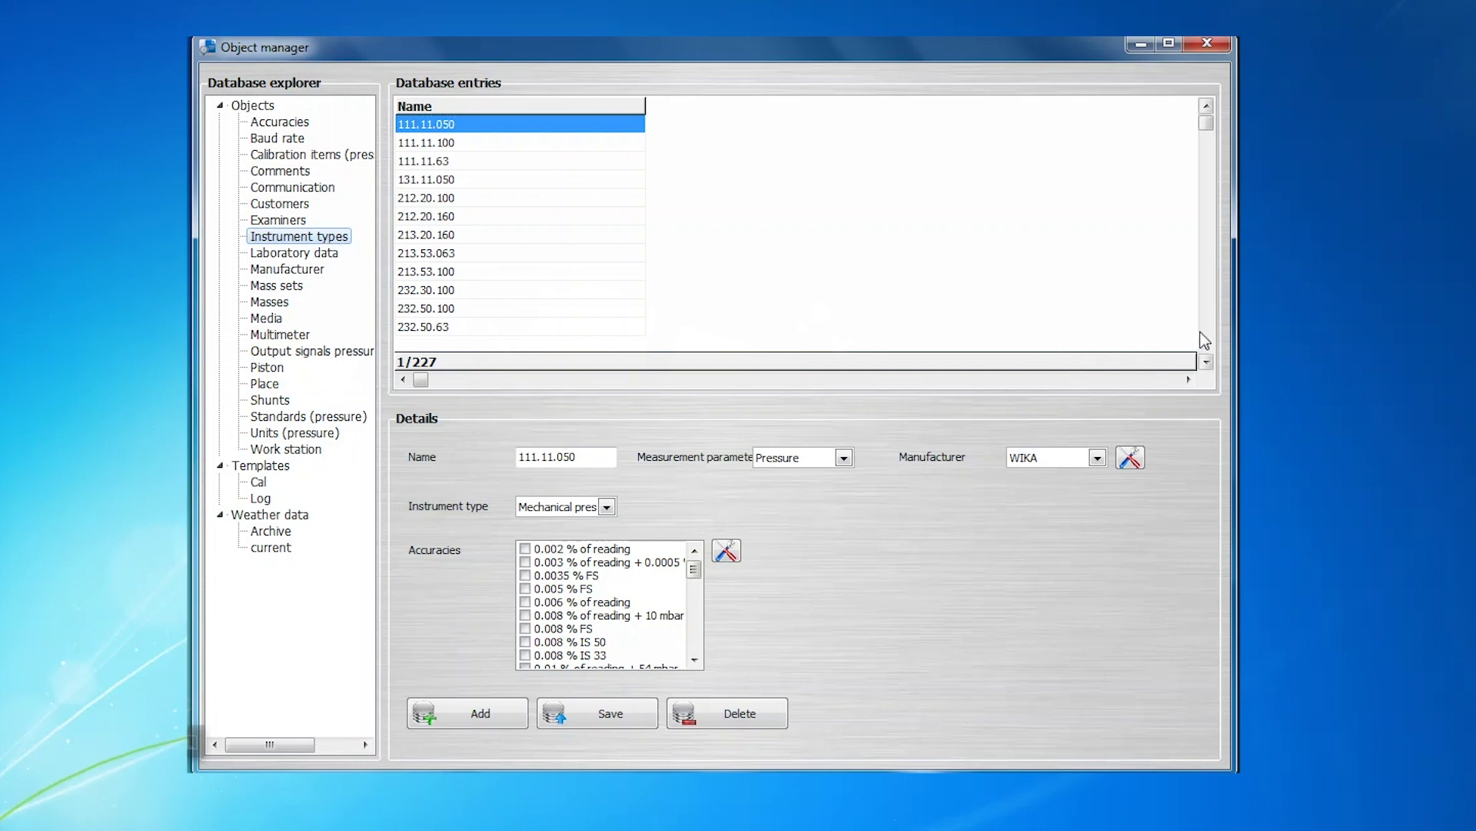
Step: Page down through the Instrument types list as far as CPT6600
key(Page_Down)
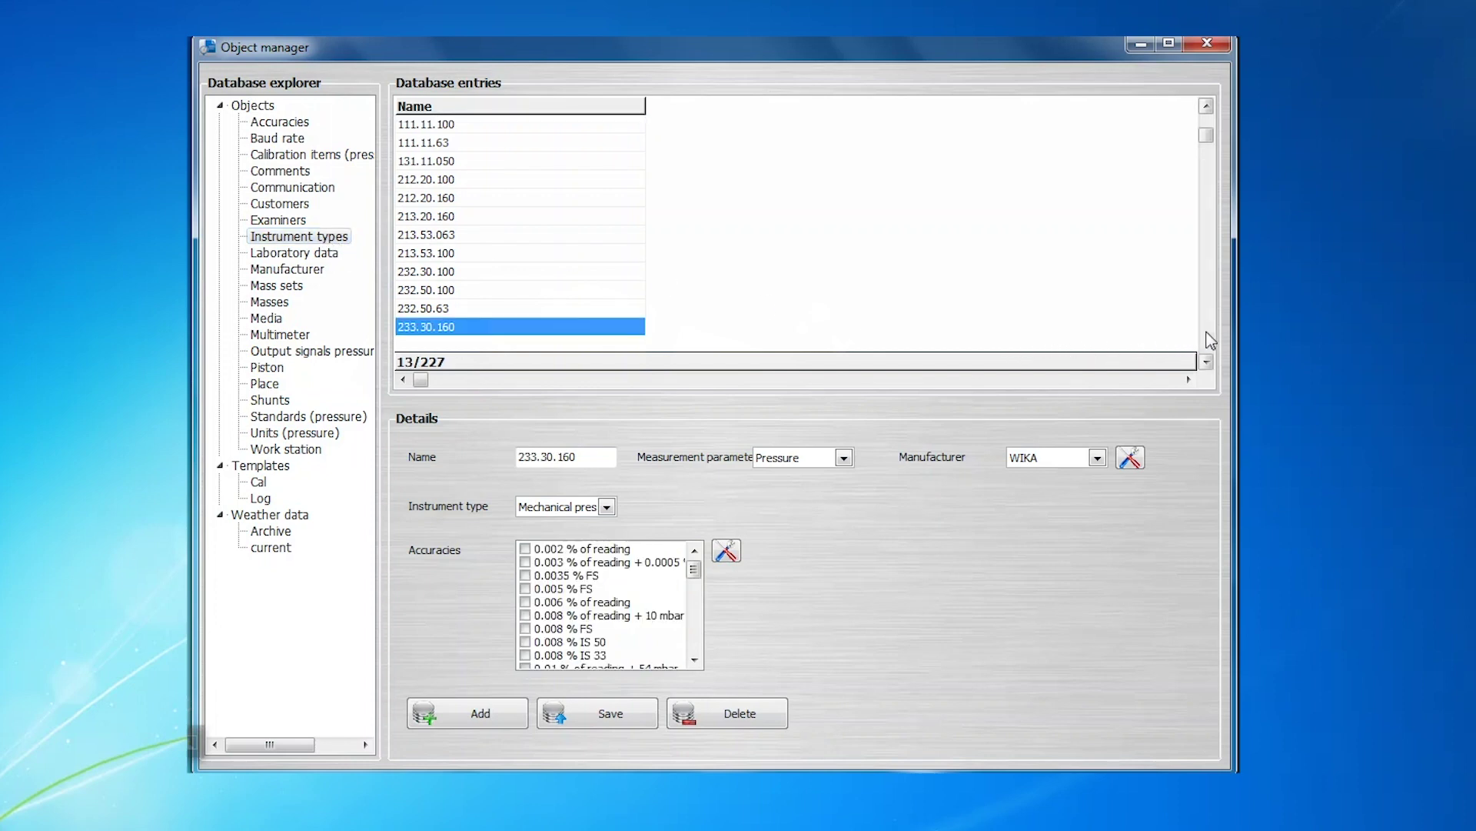
key(Page_Down)
key(Page_Down)
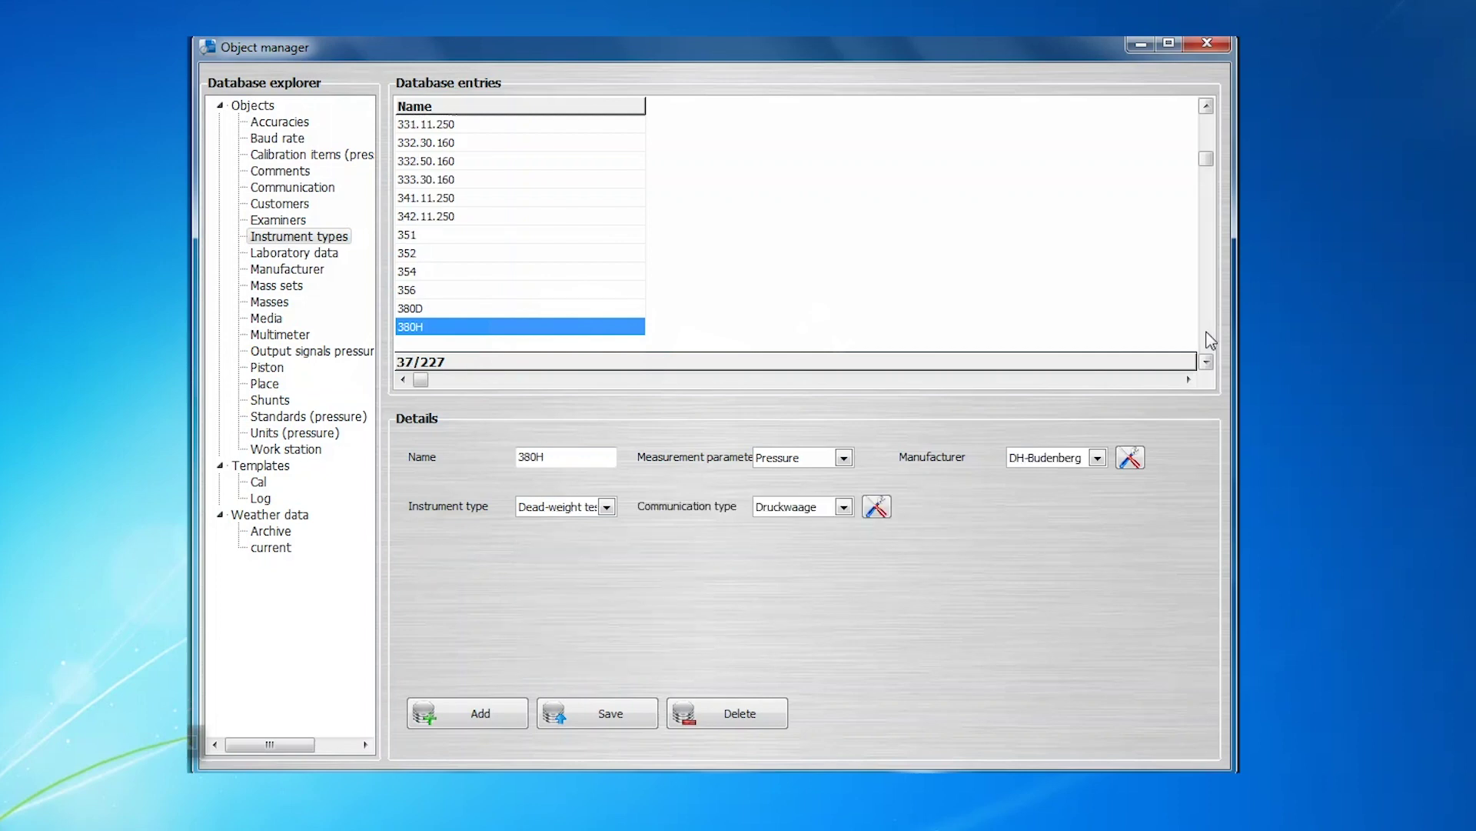
key(Page_Down)
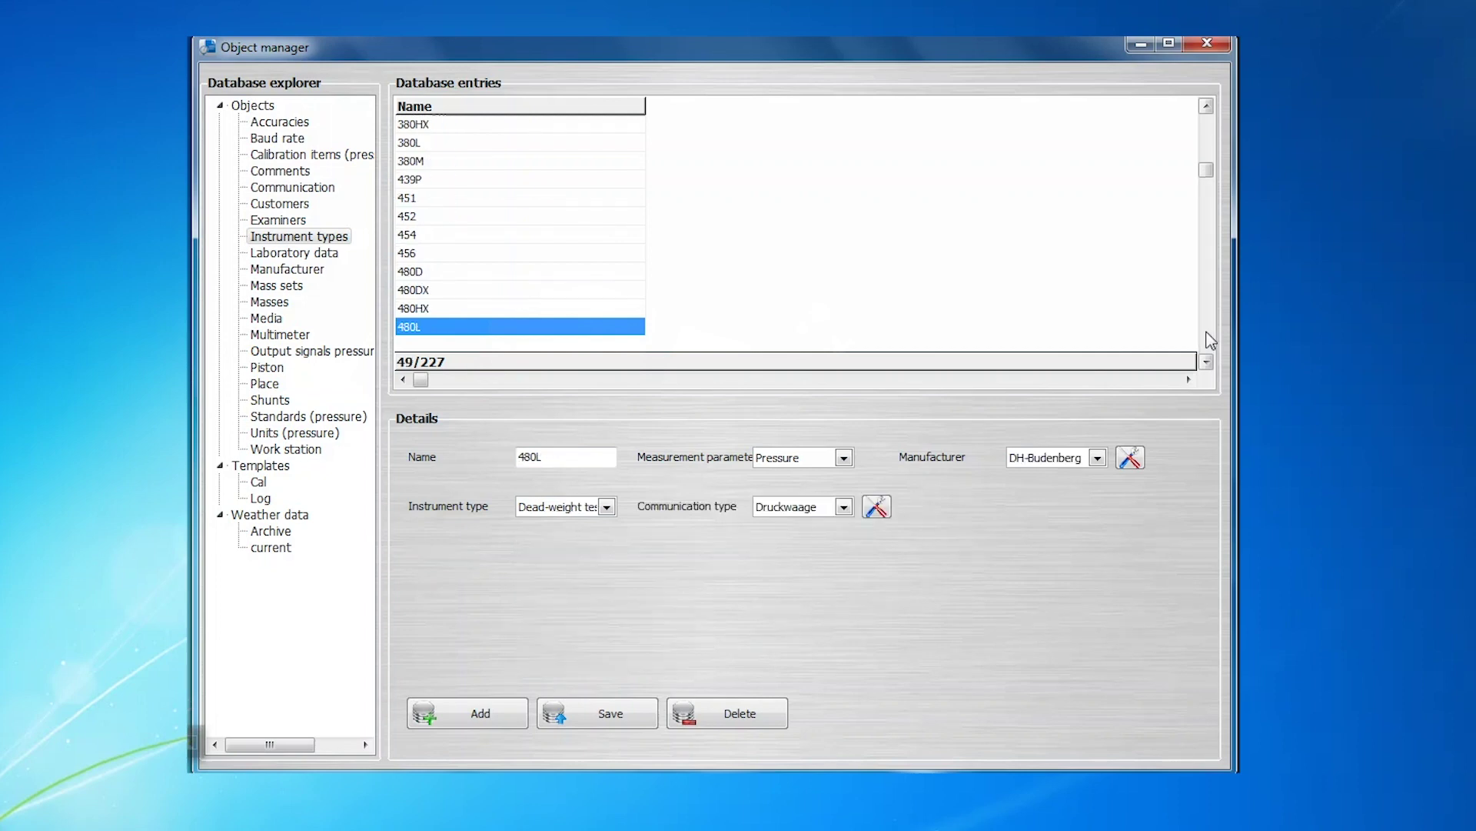
key(Page_Down)
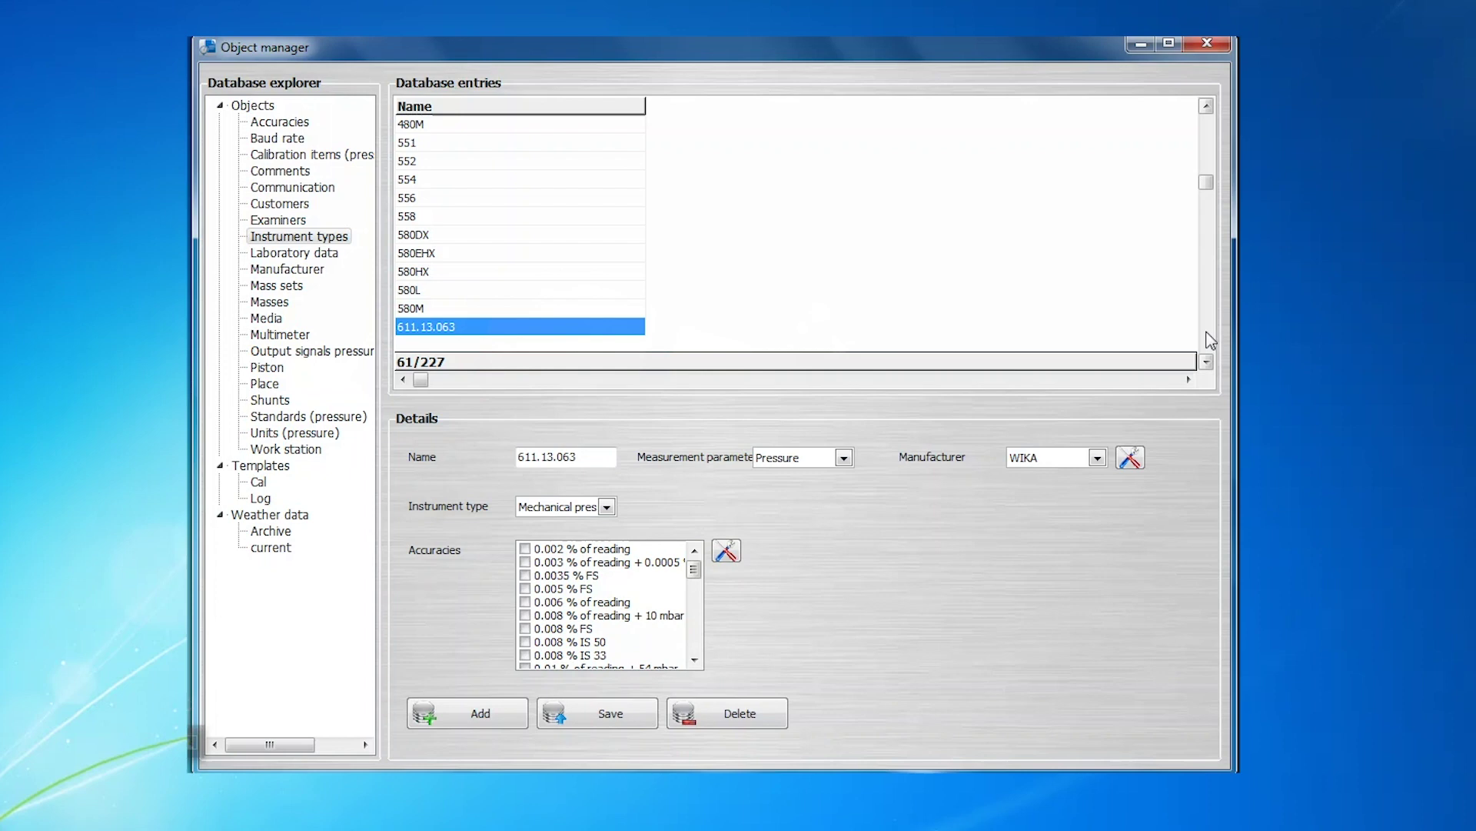
key(Page_Down)
key(Page_Down)
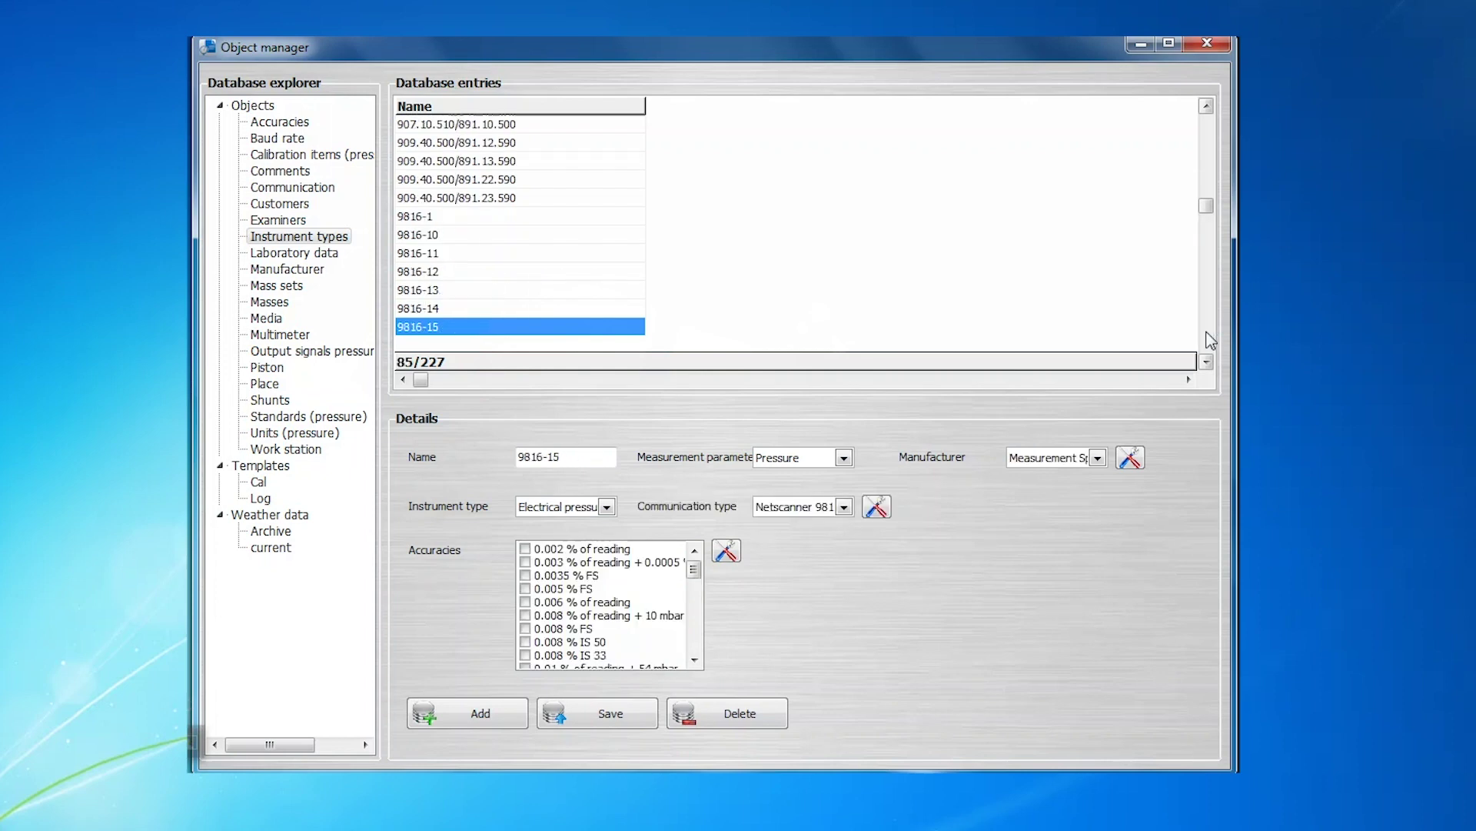
key(Page_Down)
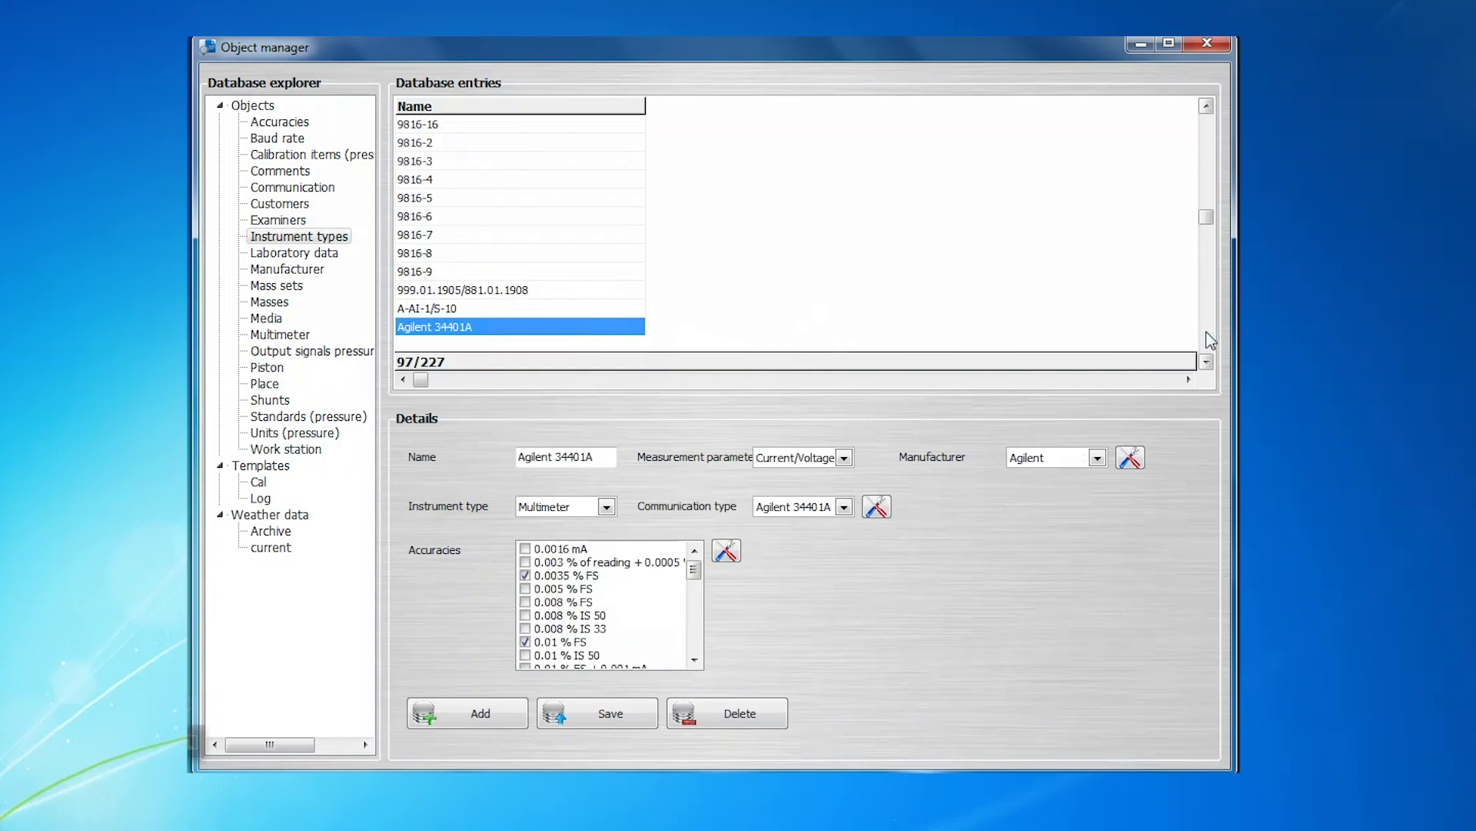
key(Page_Down)
key(Page_Down)
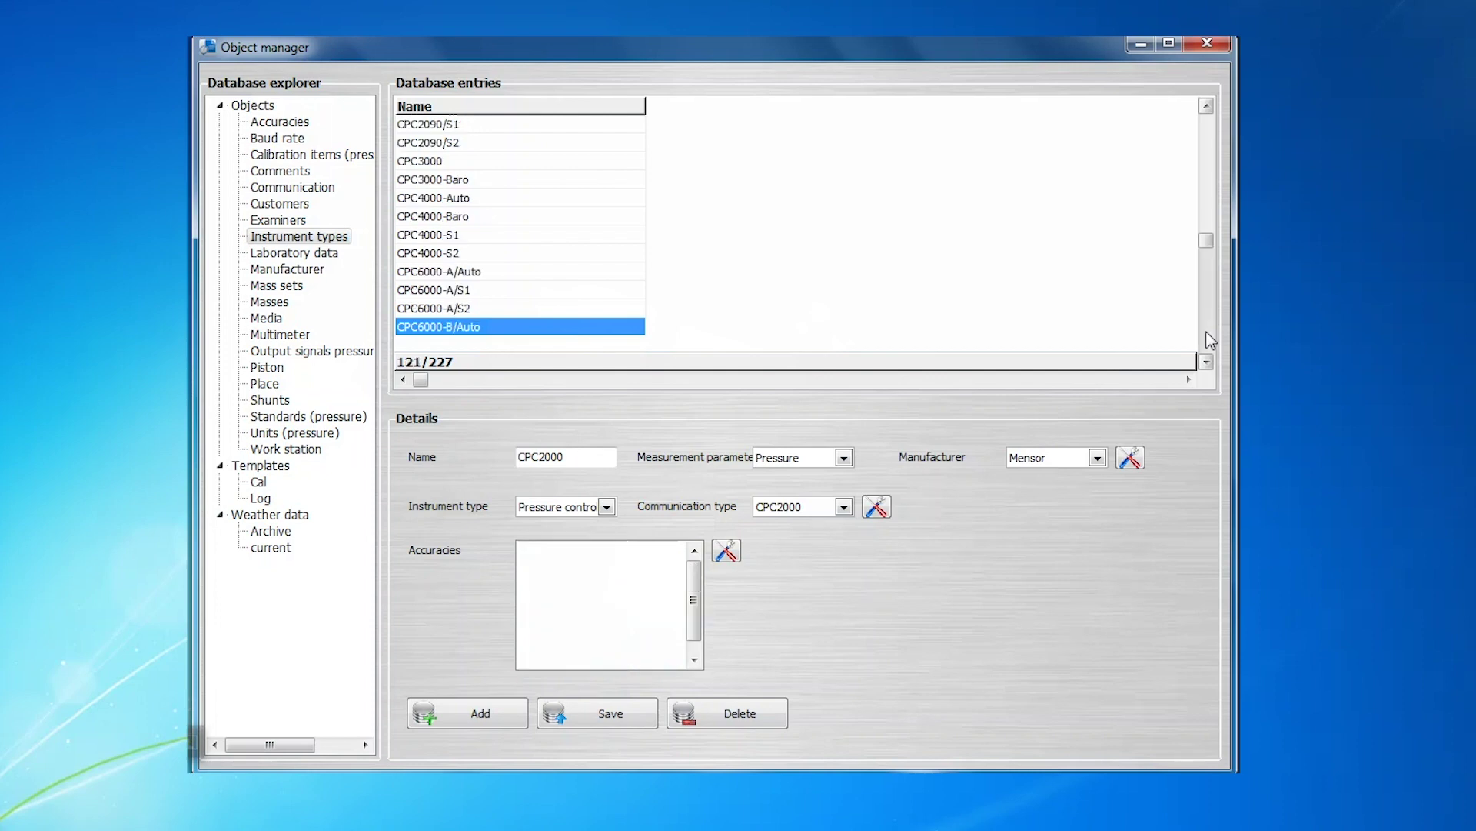
key(Page_Down)
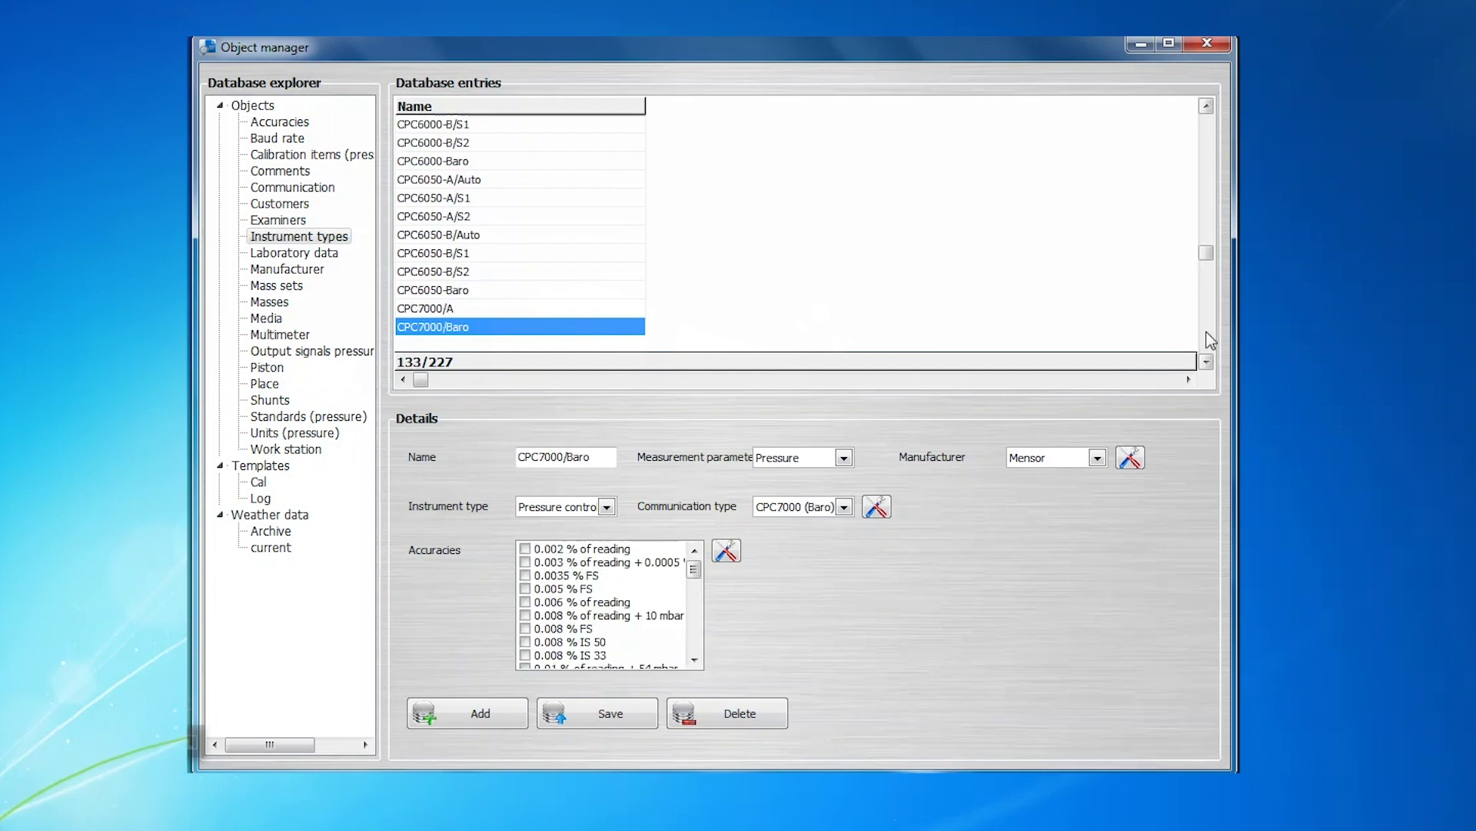
key(Page_Down)
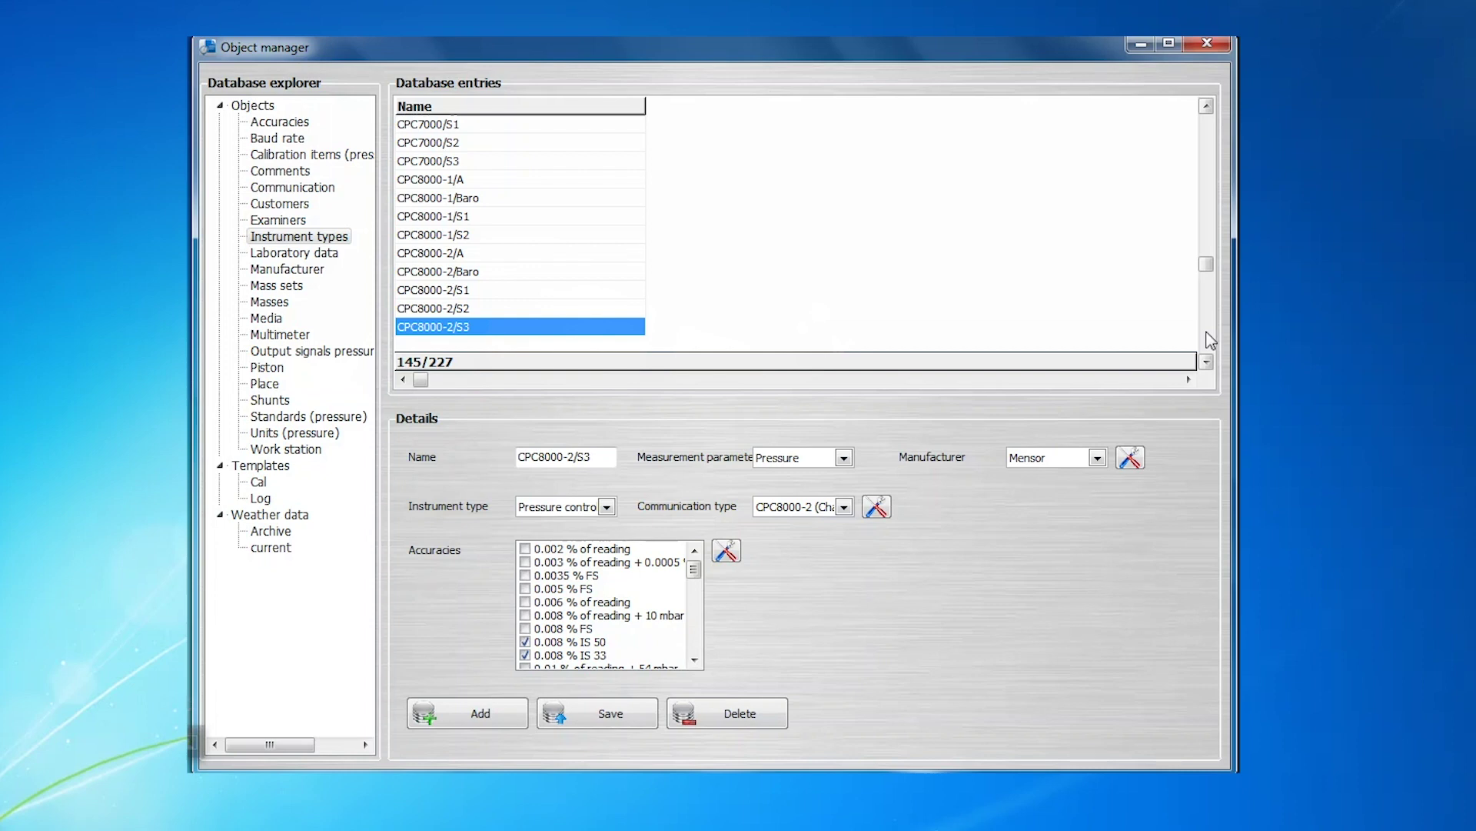
key(Page_Down)
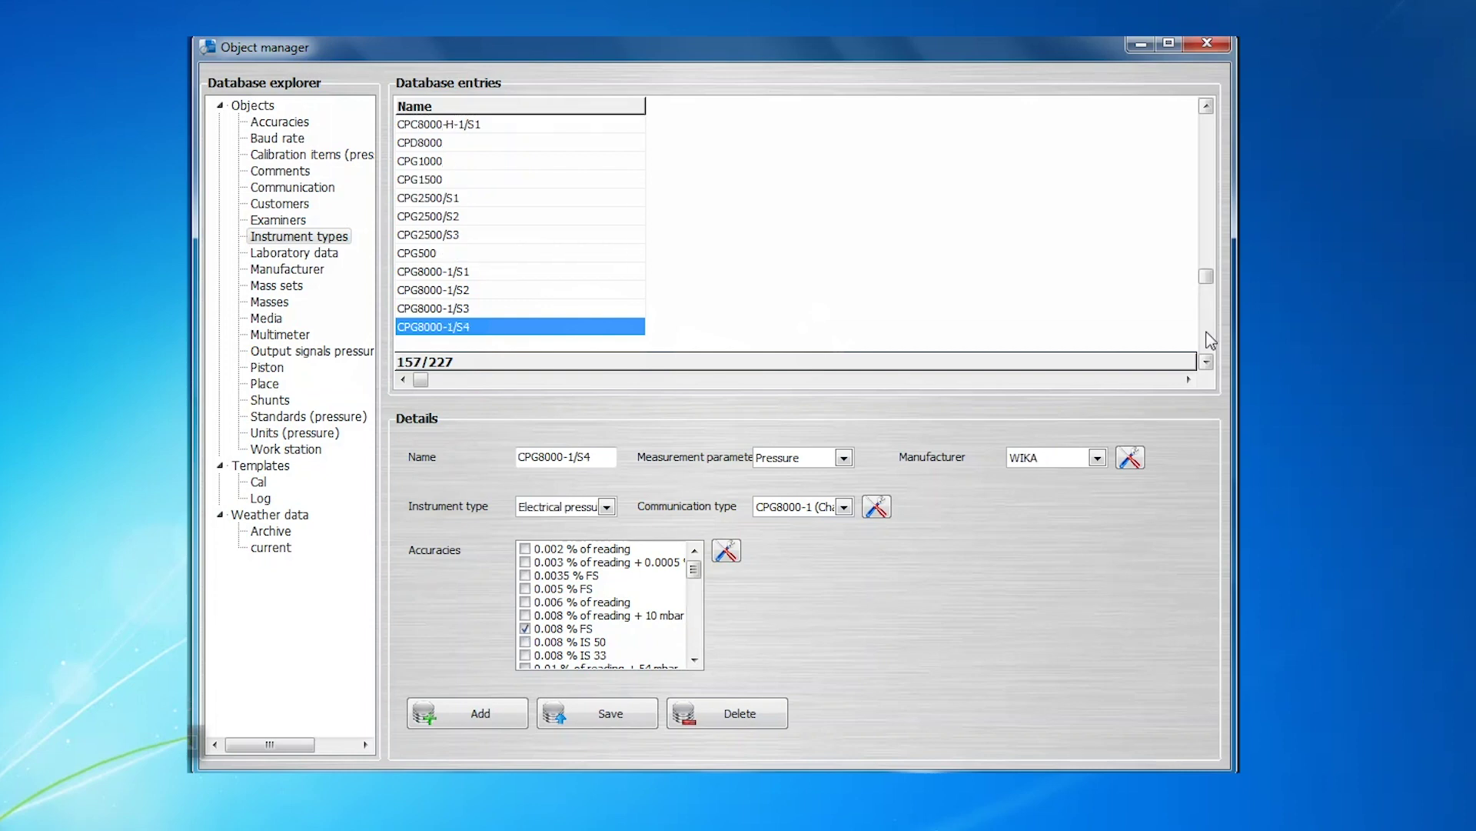
key(Page_Down)
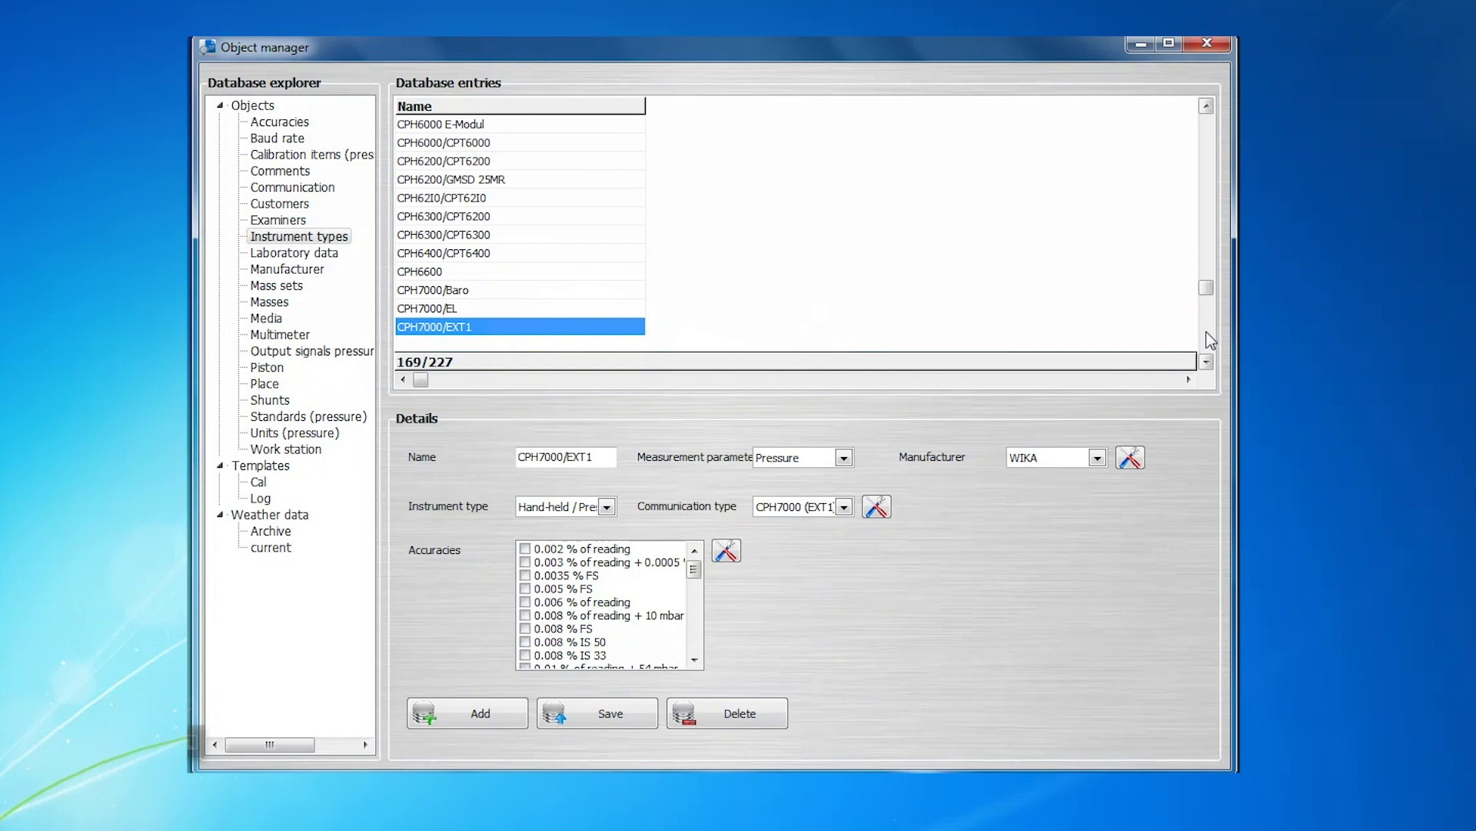
key(Page_Down)
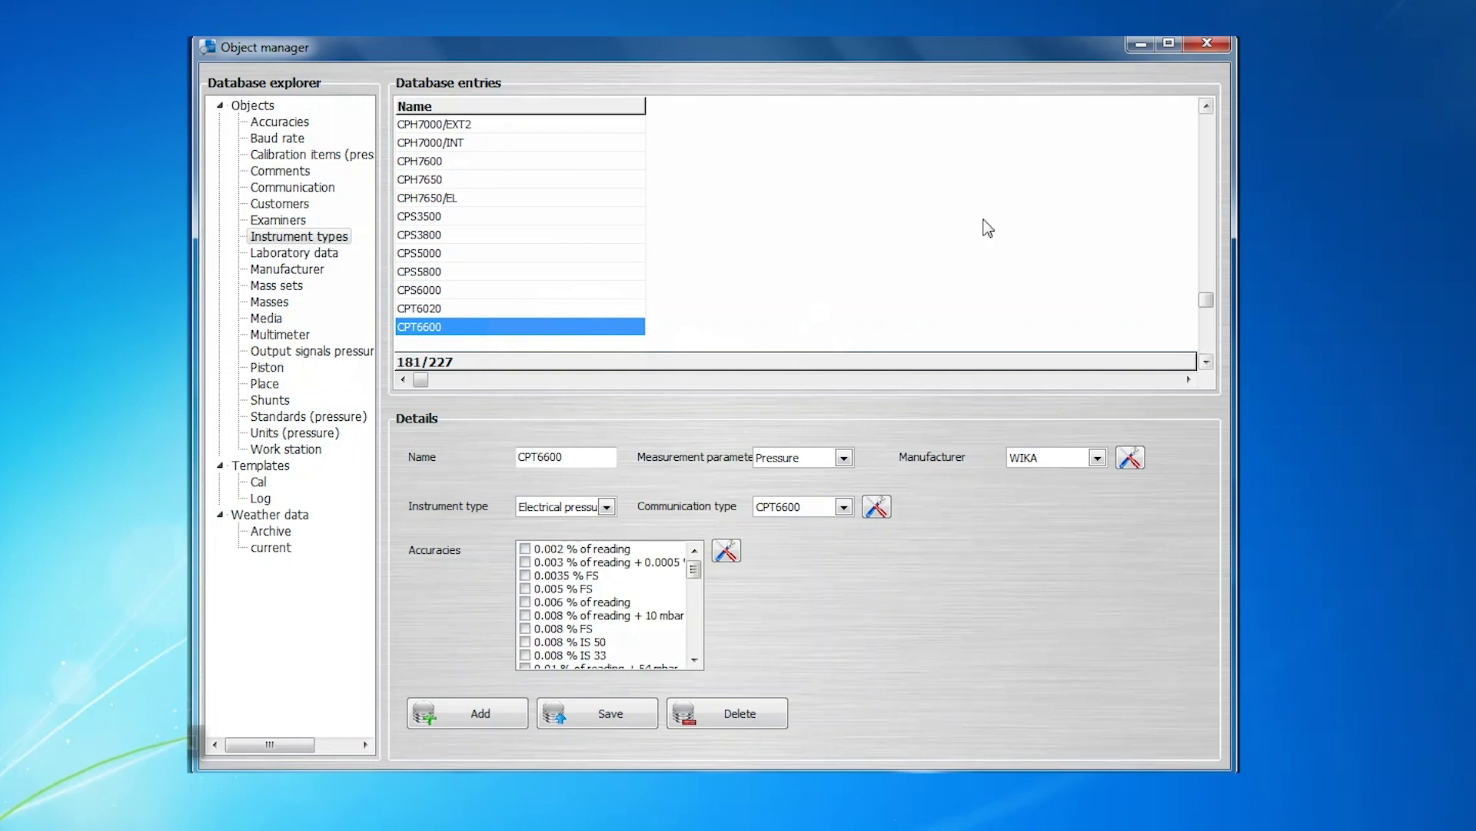
Step: Turn on the Name search bar and filter Instrument types for 'CPG1500'
right_click(563, 109)
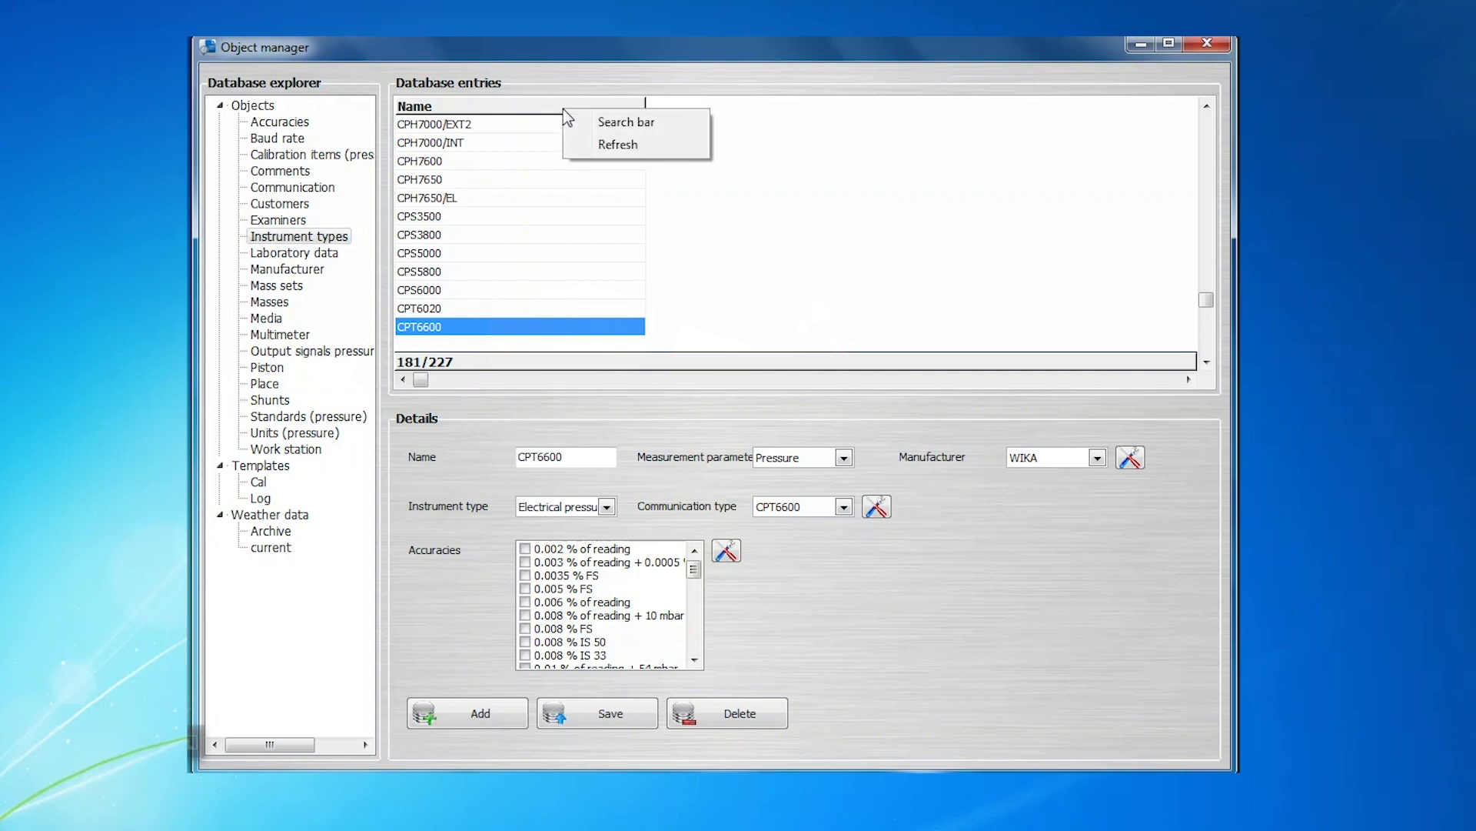
click(609, 125)
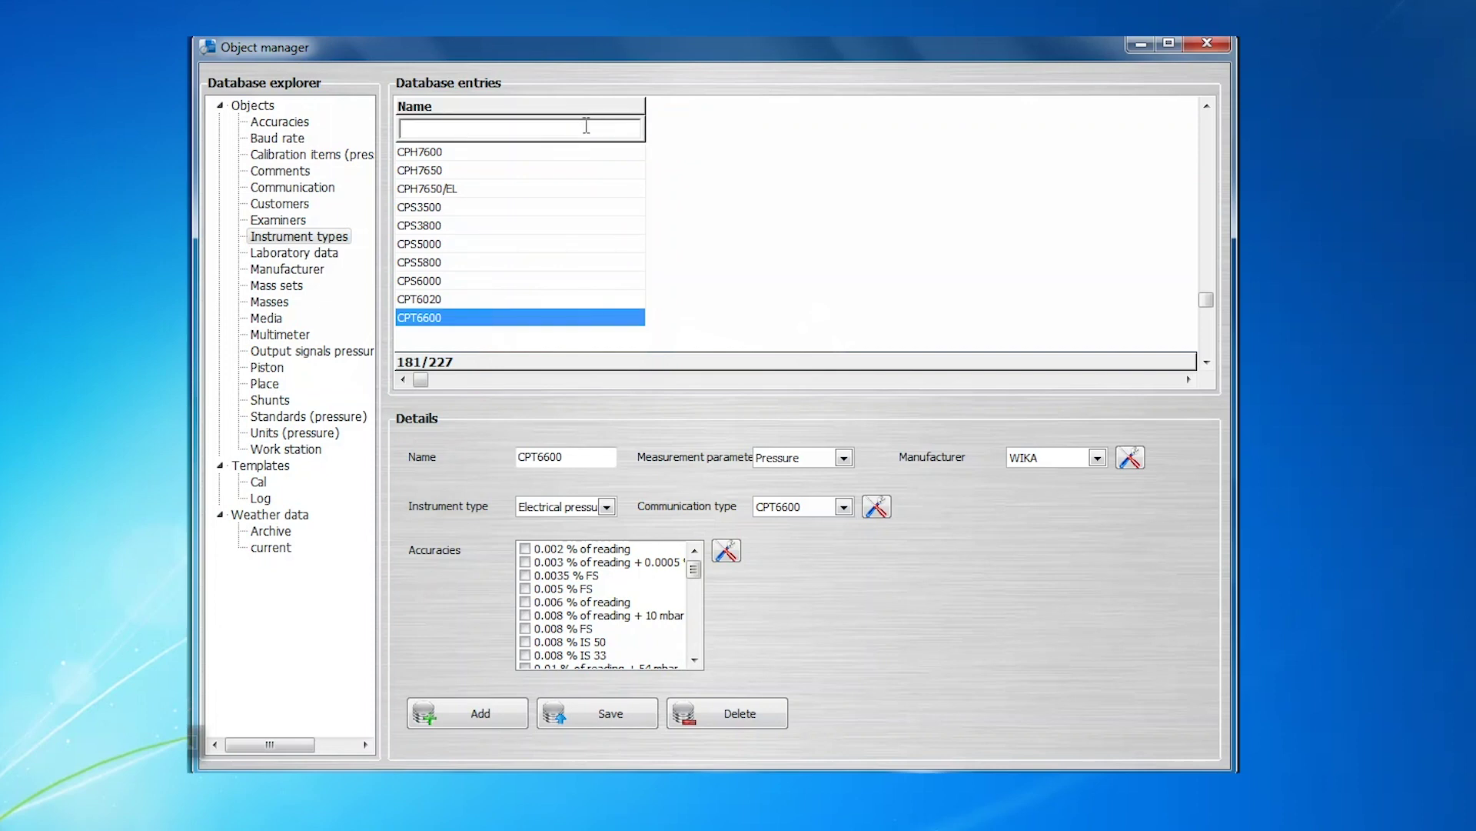
click(586, 128)
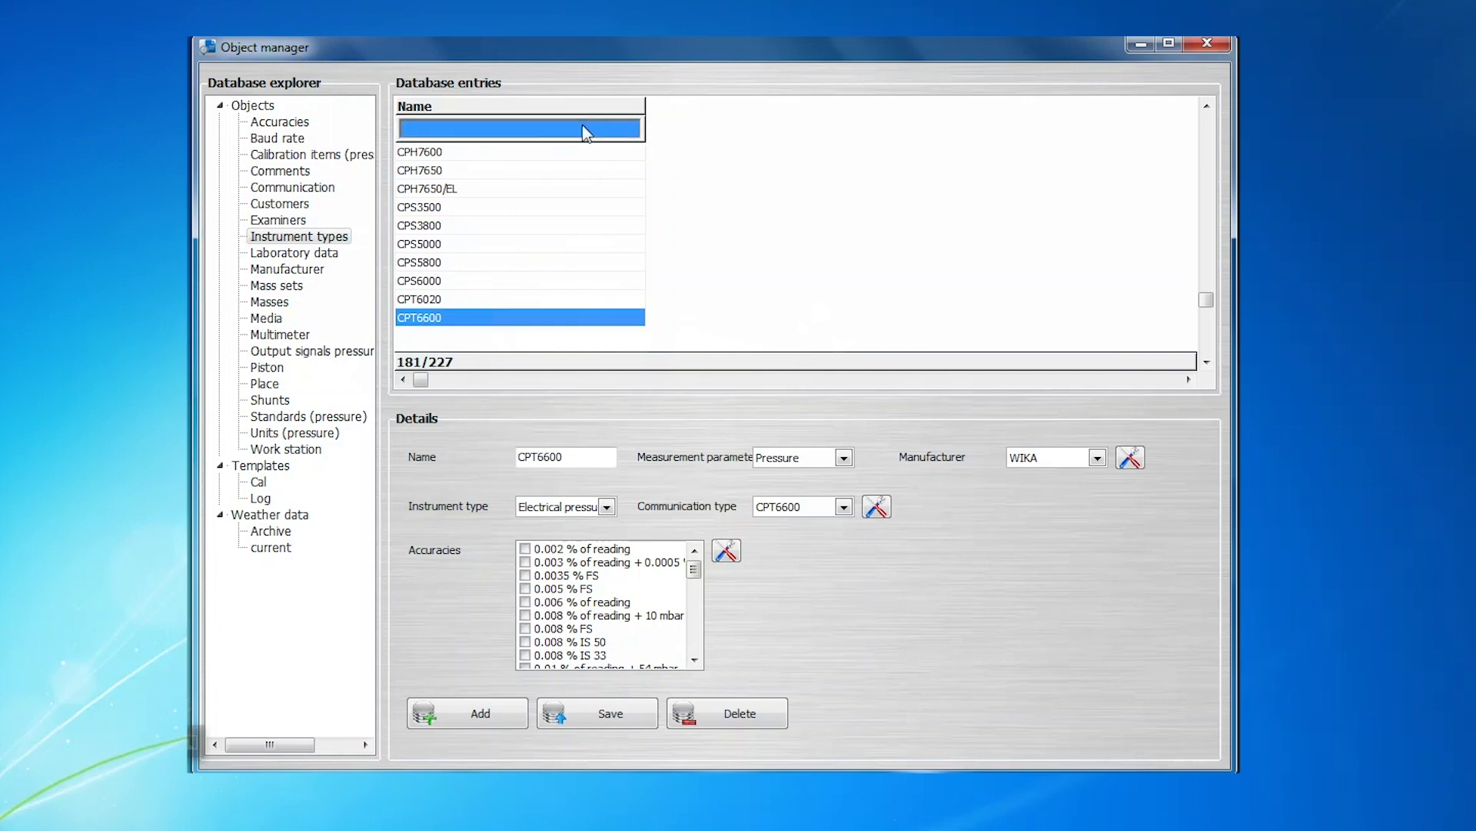
text(CPG)
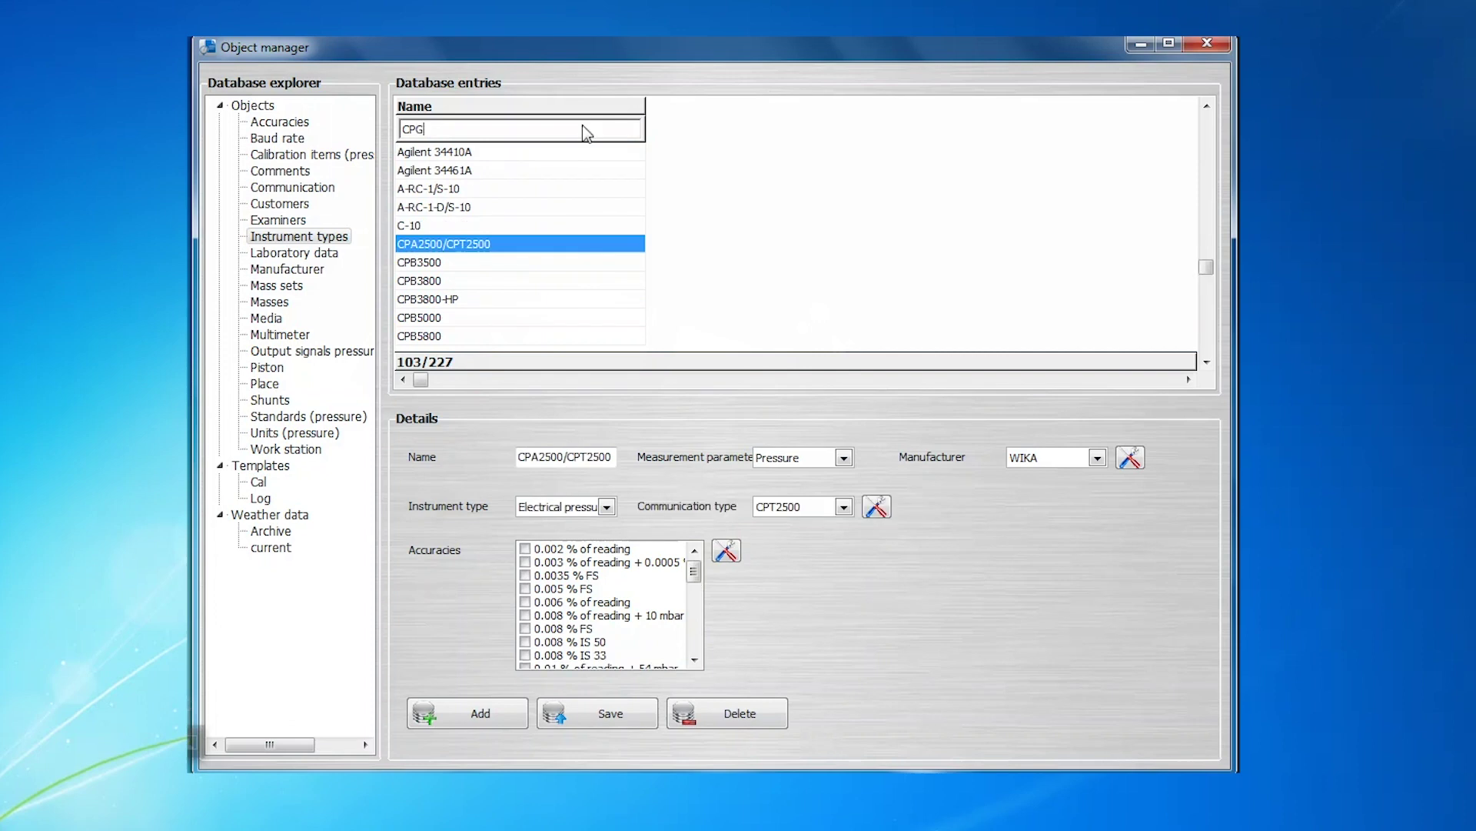
text(1500)
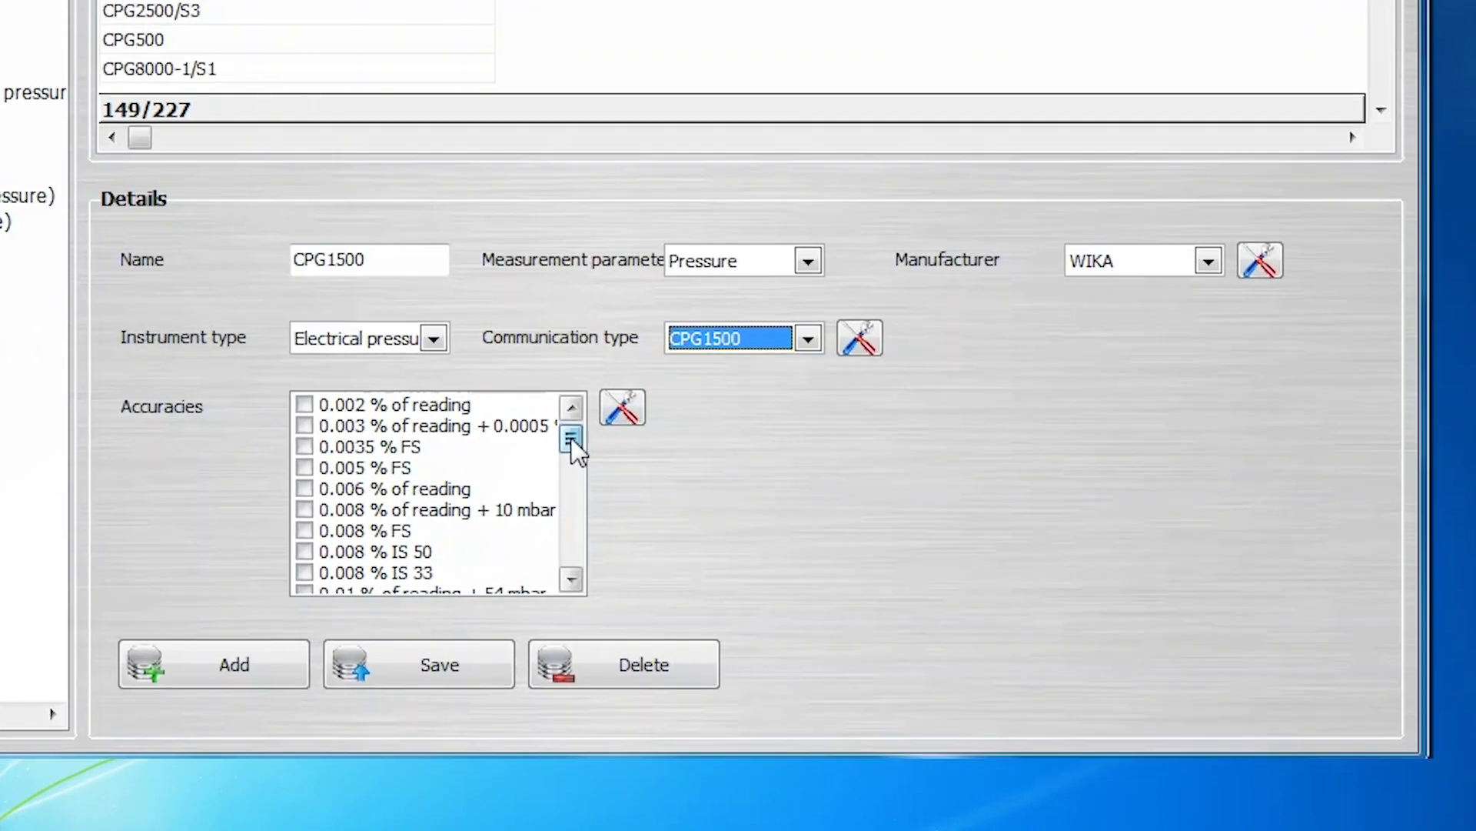
Step: Add a new instrument entry: Pressure, WIKA, Electrical pressure gauge, CPG1500 communication
drag(694, 570, 696, 581)
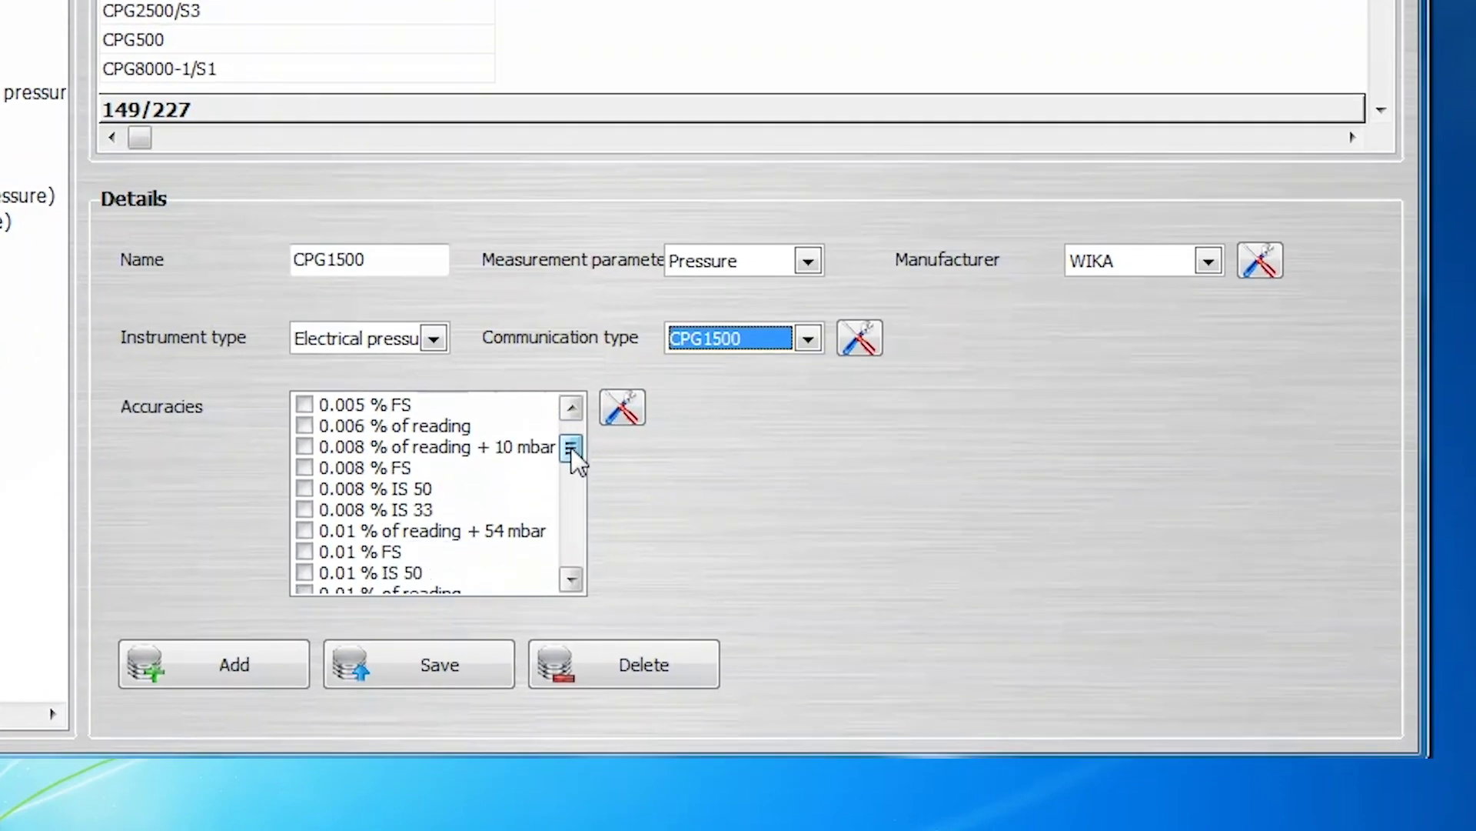
drag(574, 455, 580, 509)
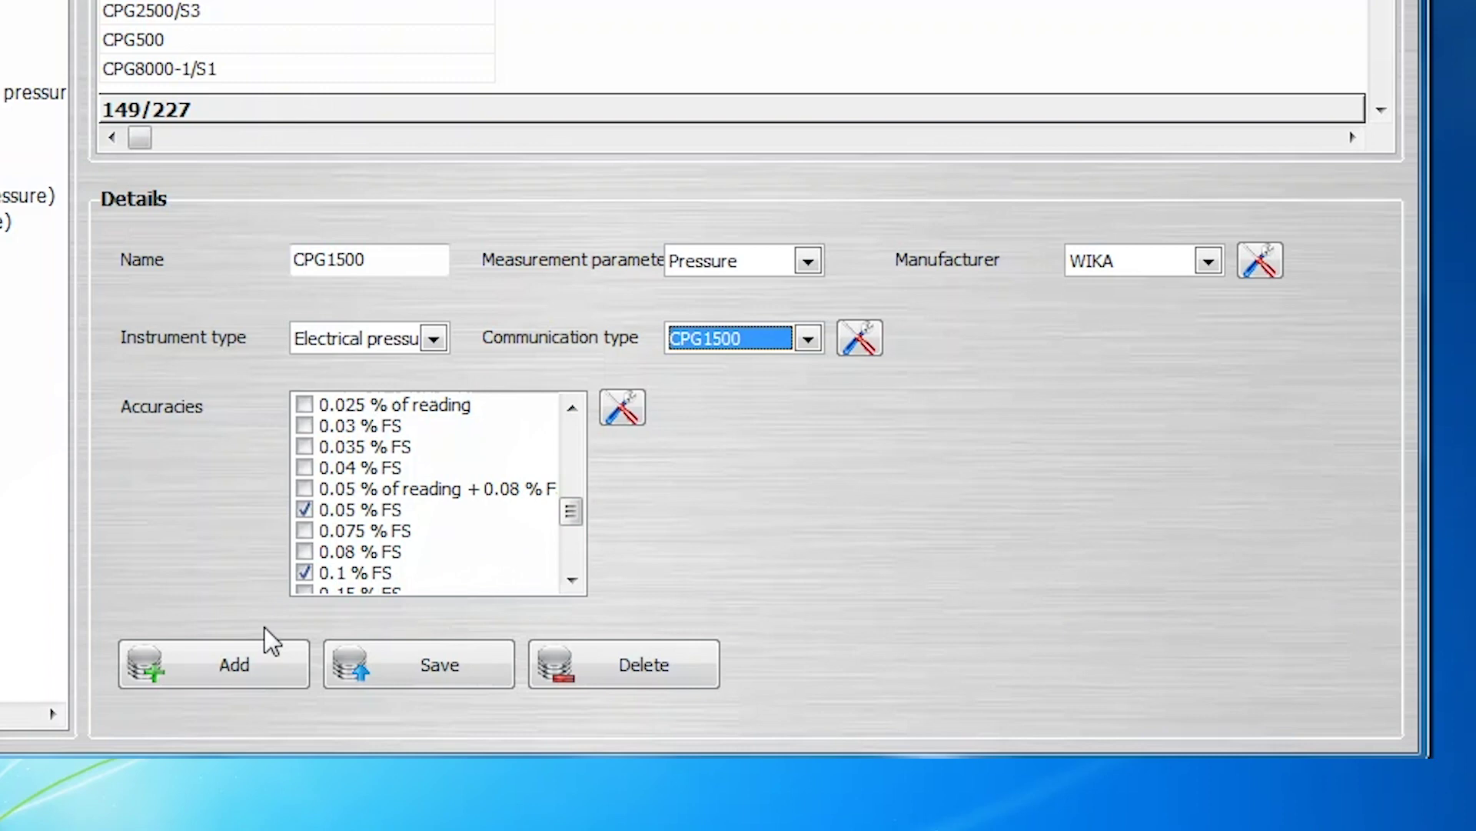
click(240, 669)
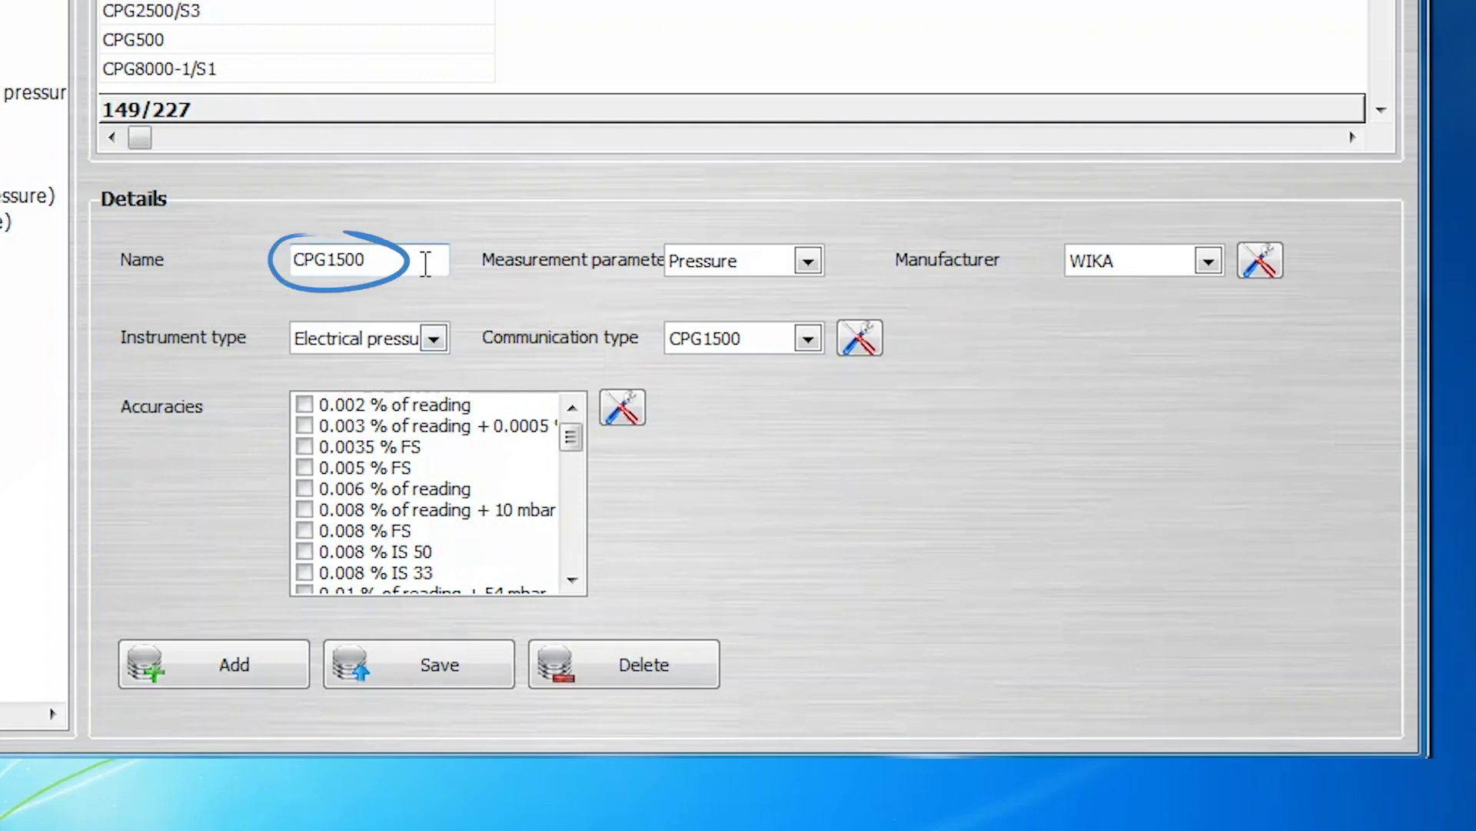
click(809, 265)
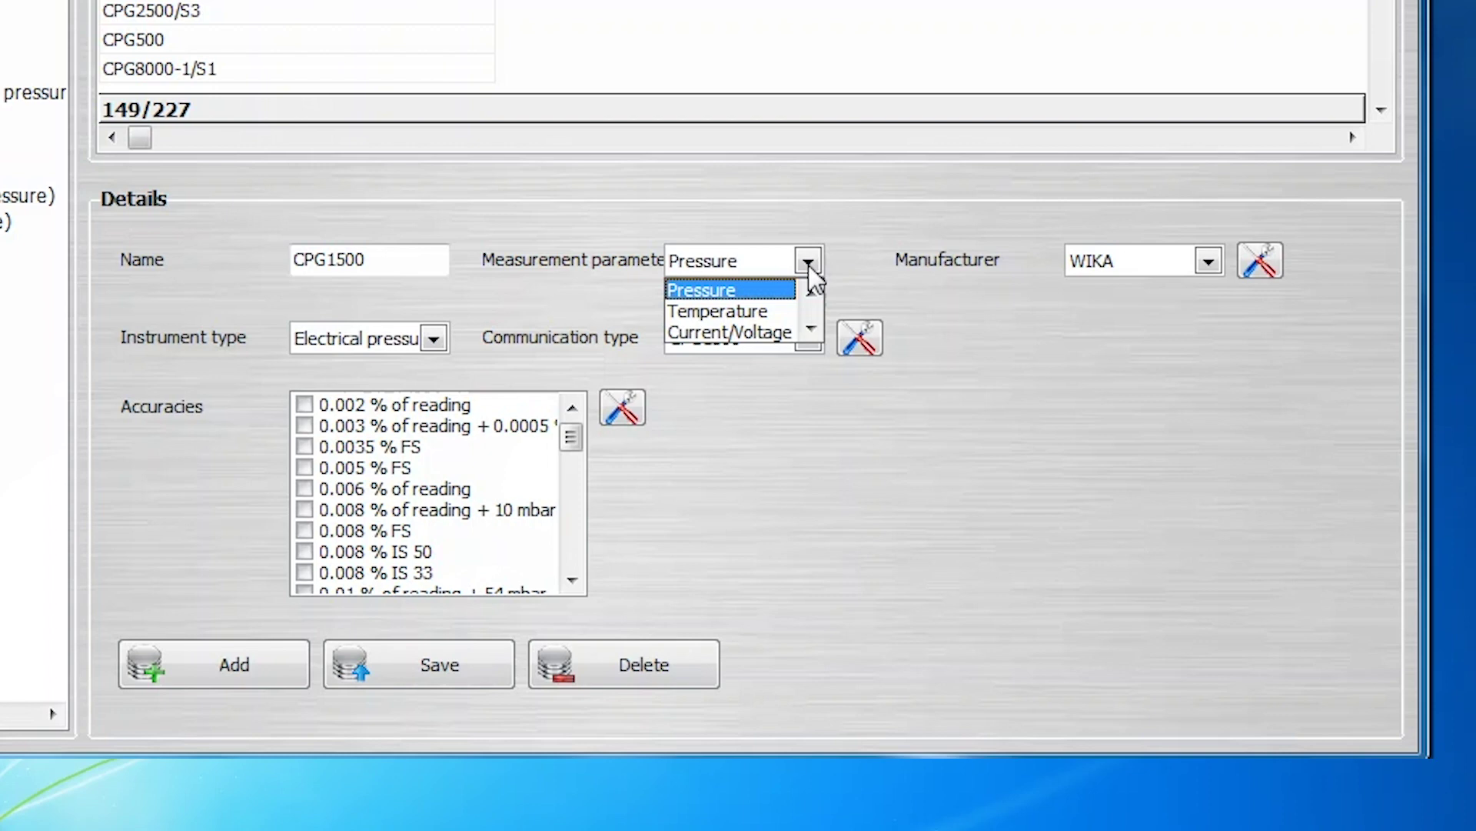
click(809, 264)
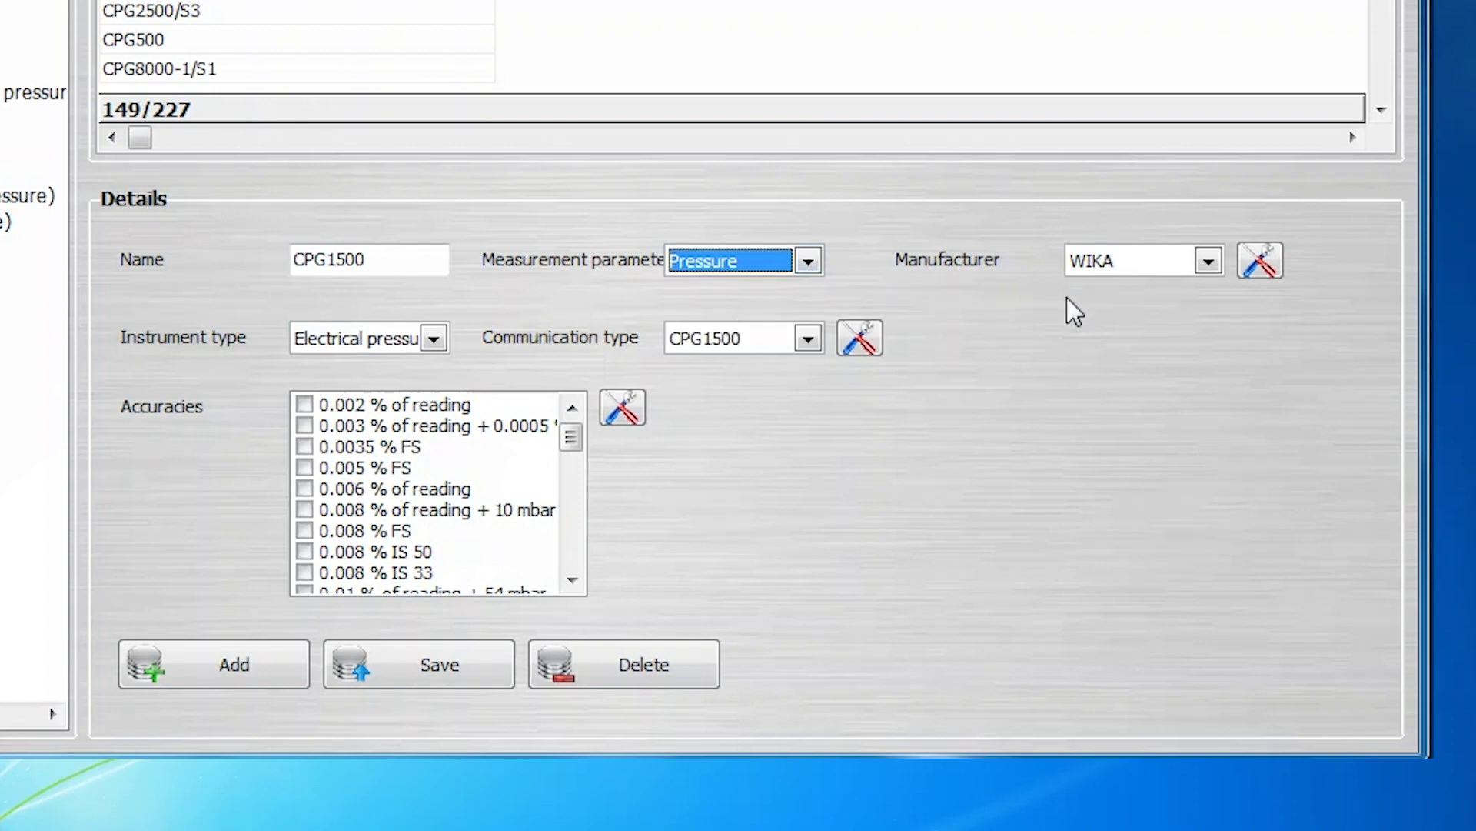
click(1208, 262)
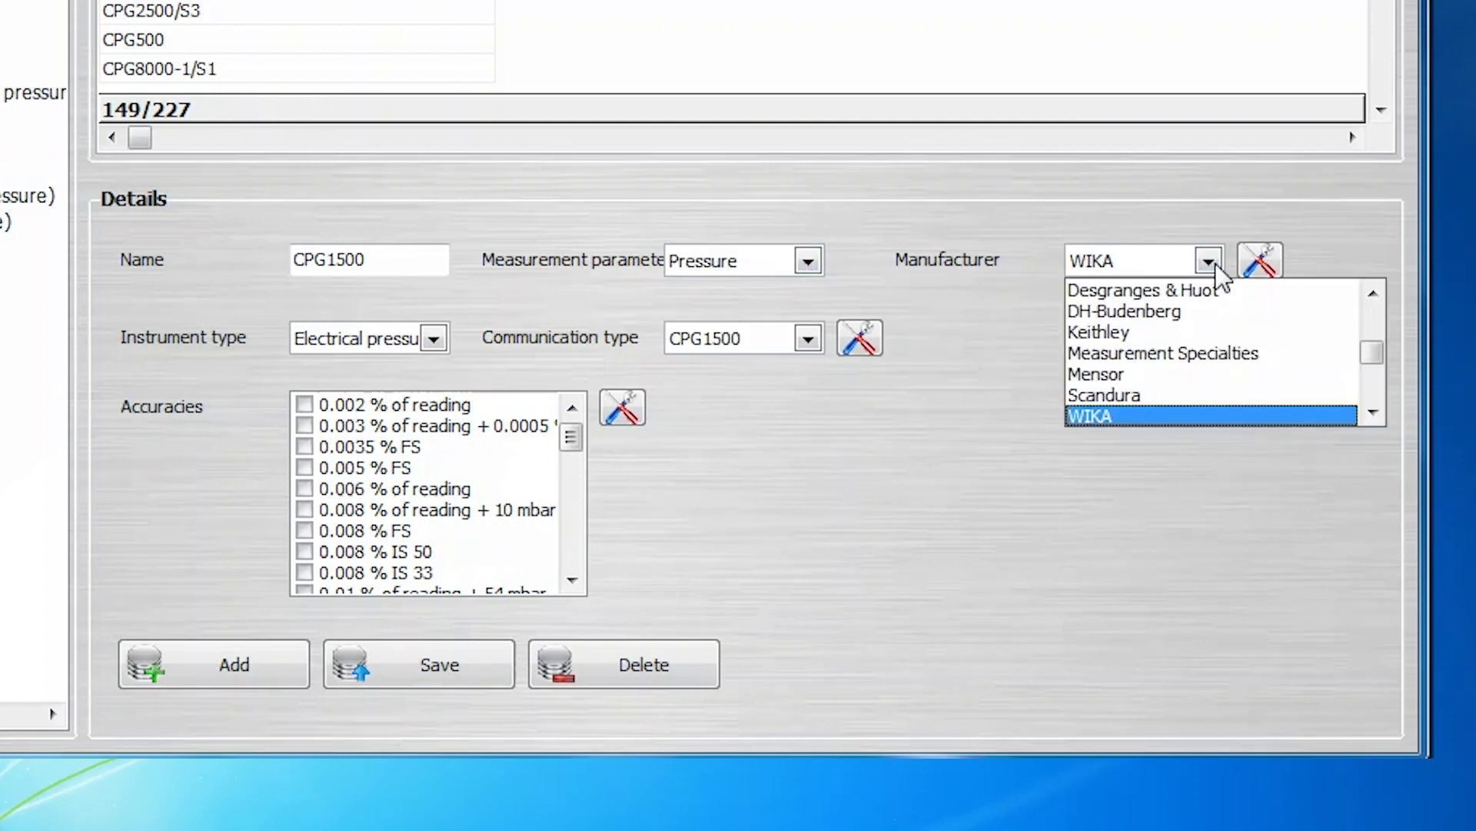
click(1216, 265)
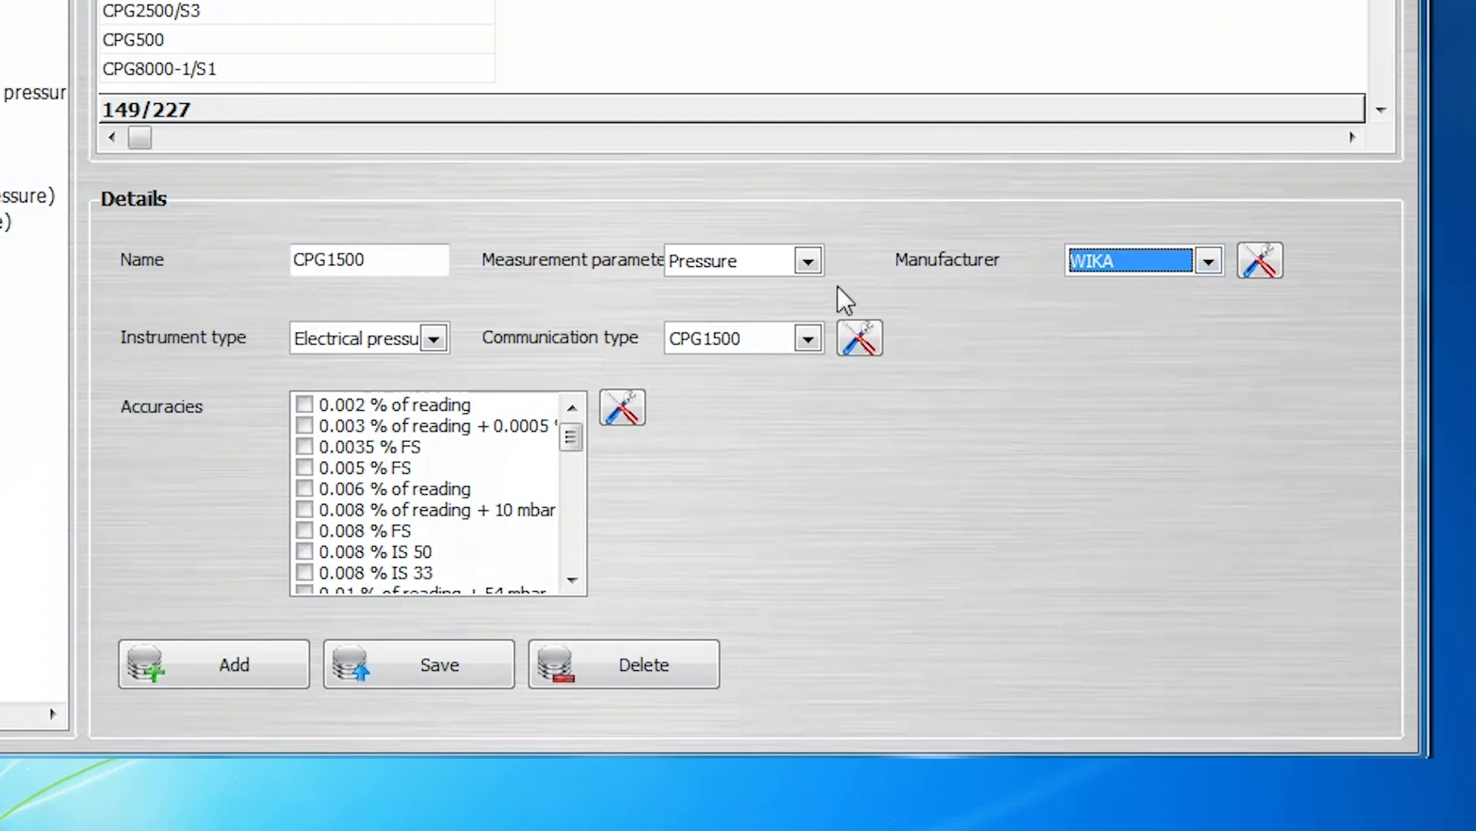
click(434, 339)
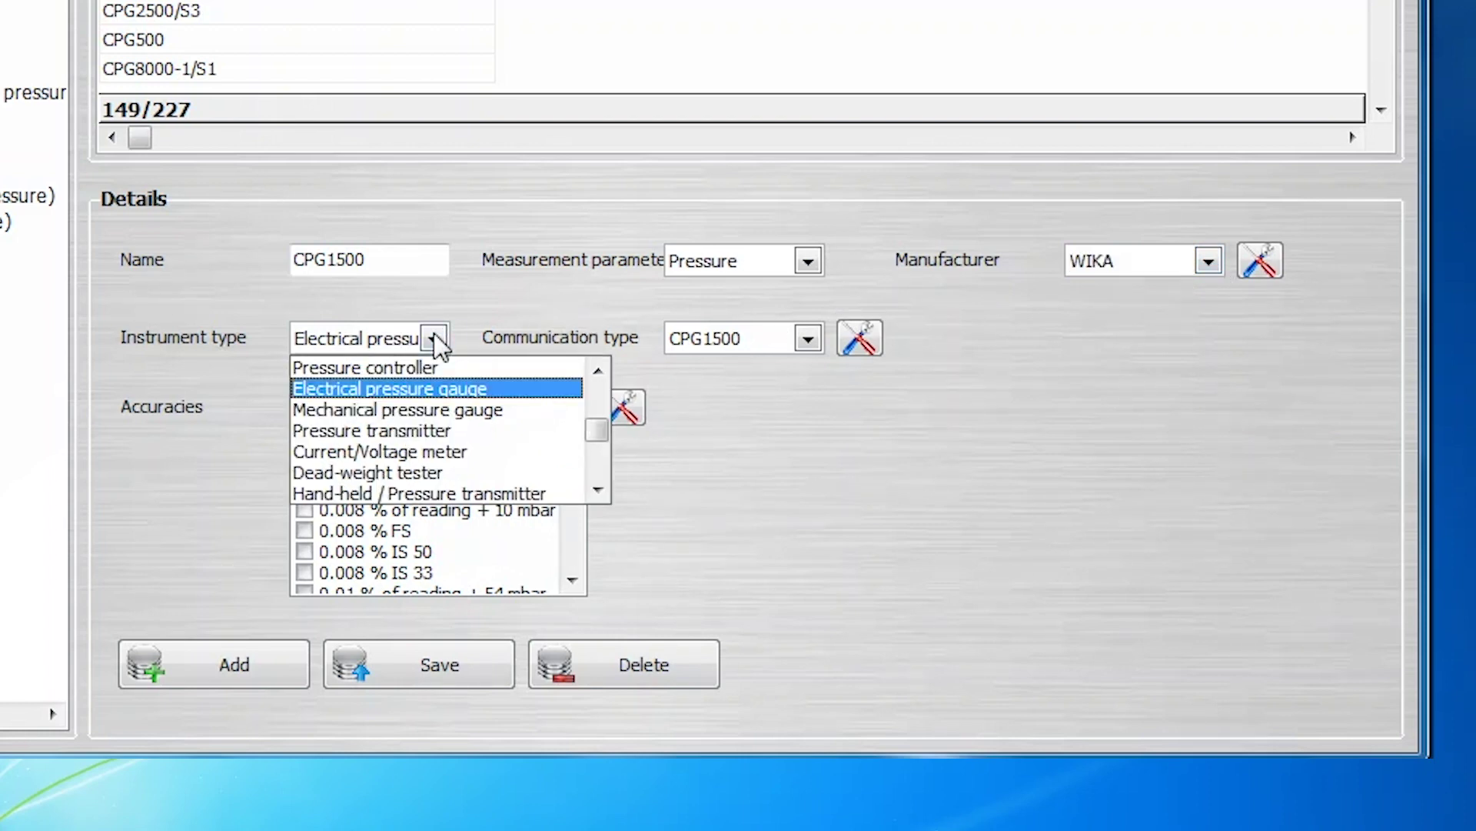
click(434, 336)
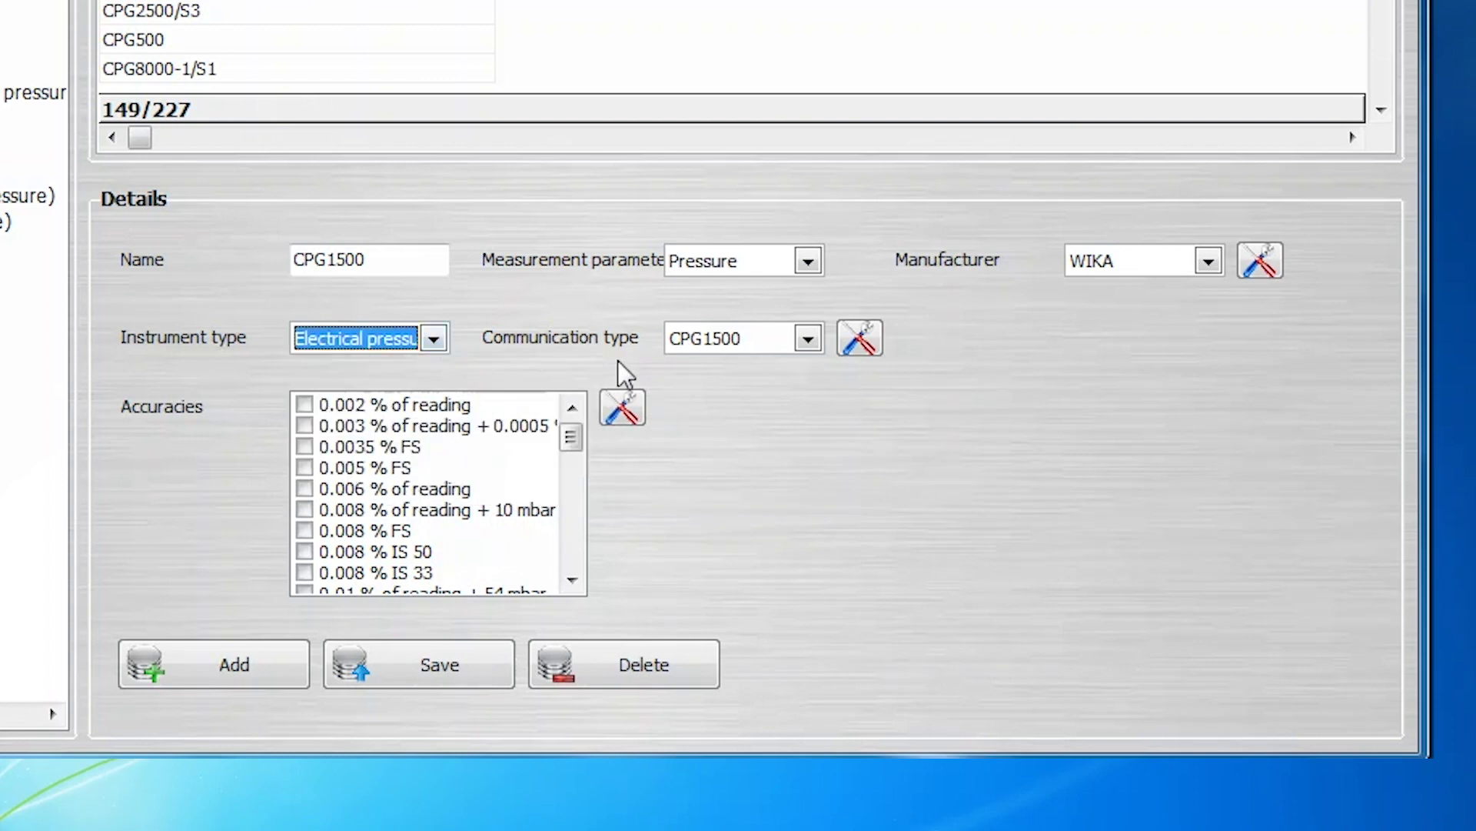
click(806, 340)
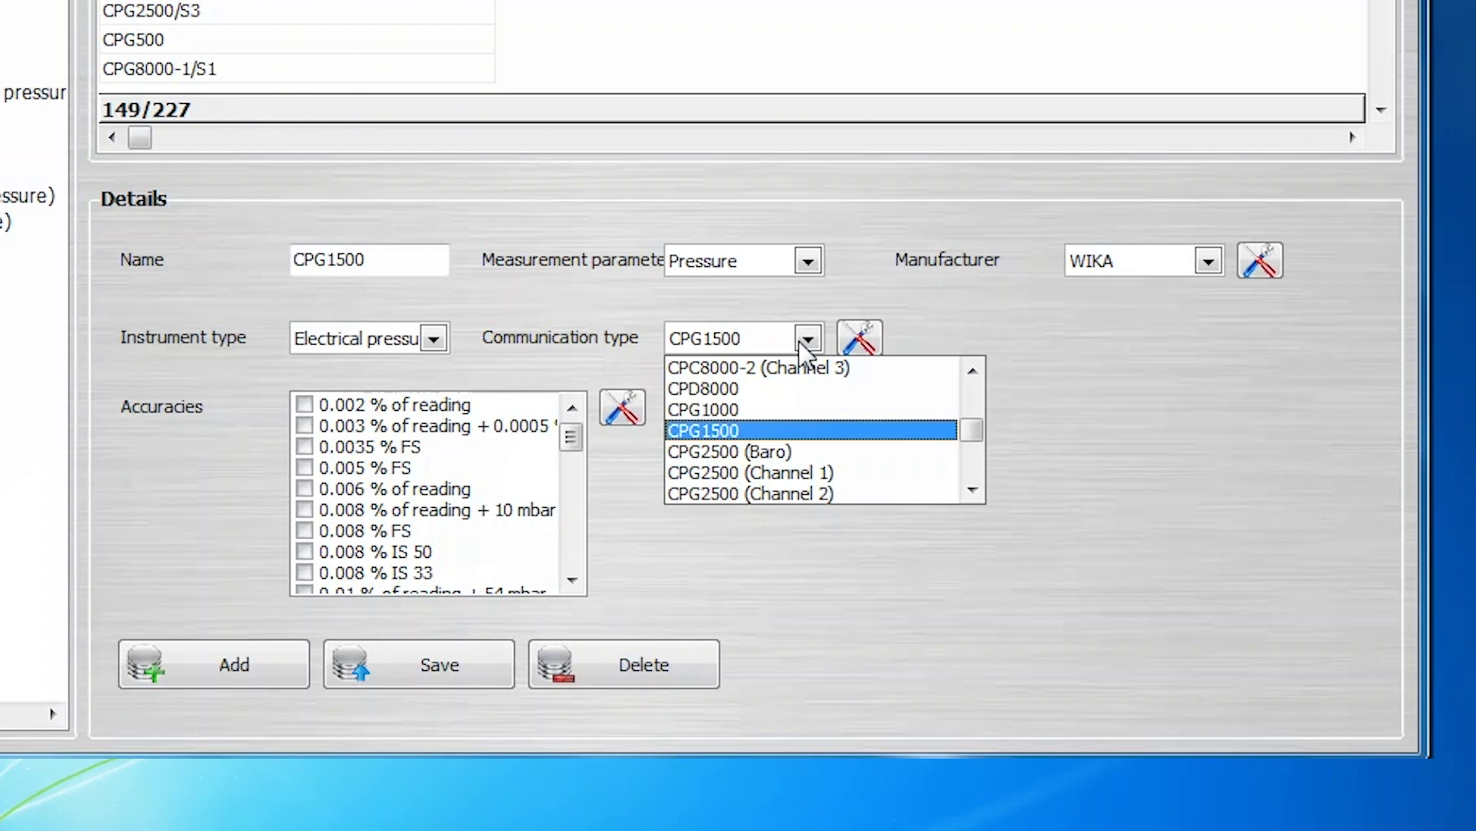
click(800, 341)
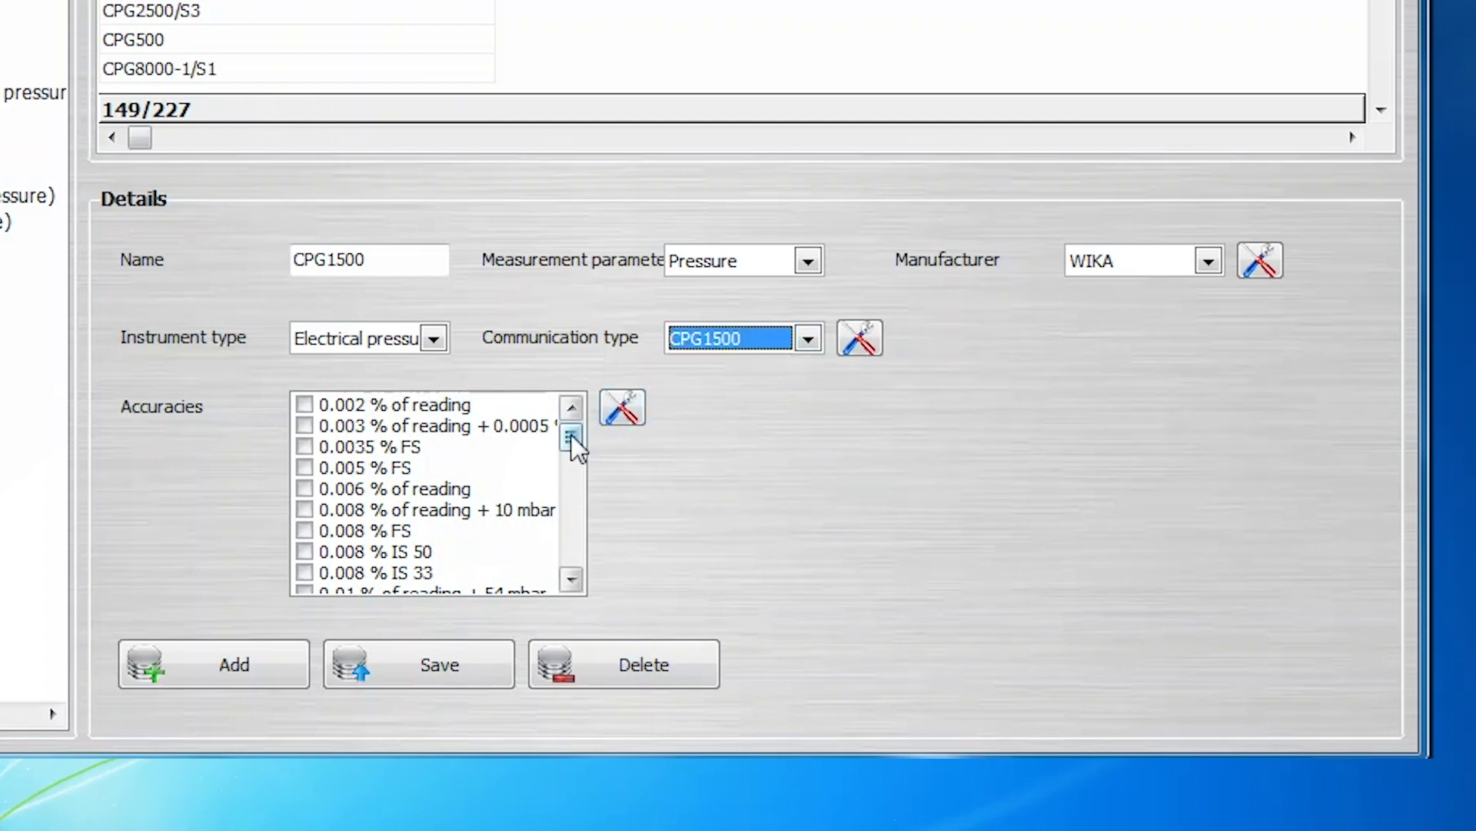
drag(571, 436, 582, 521)
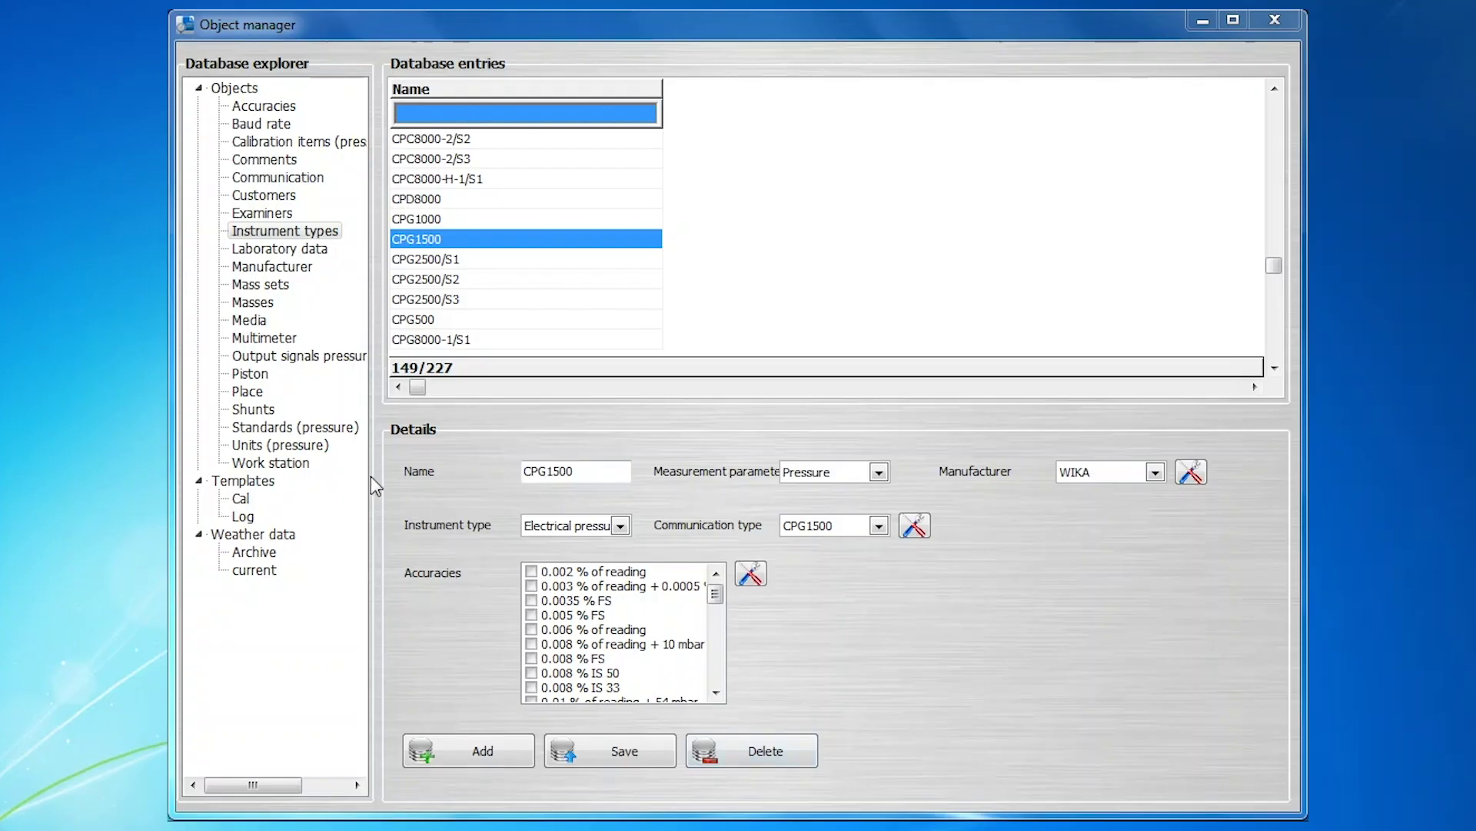
Step: Rename the pressure standard to 'CPG1500 For Cal' with instrument type CPG1500
click(313, 430)
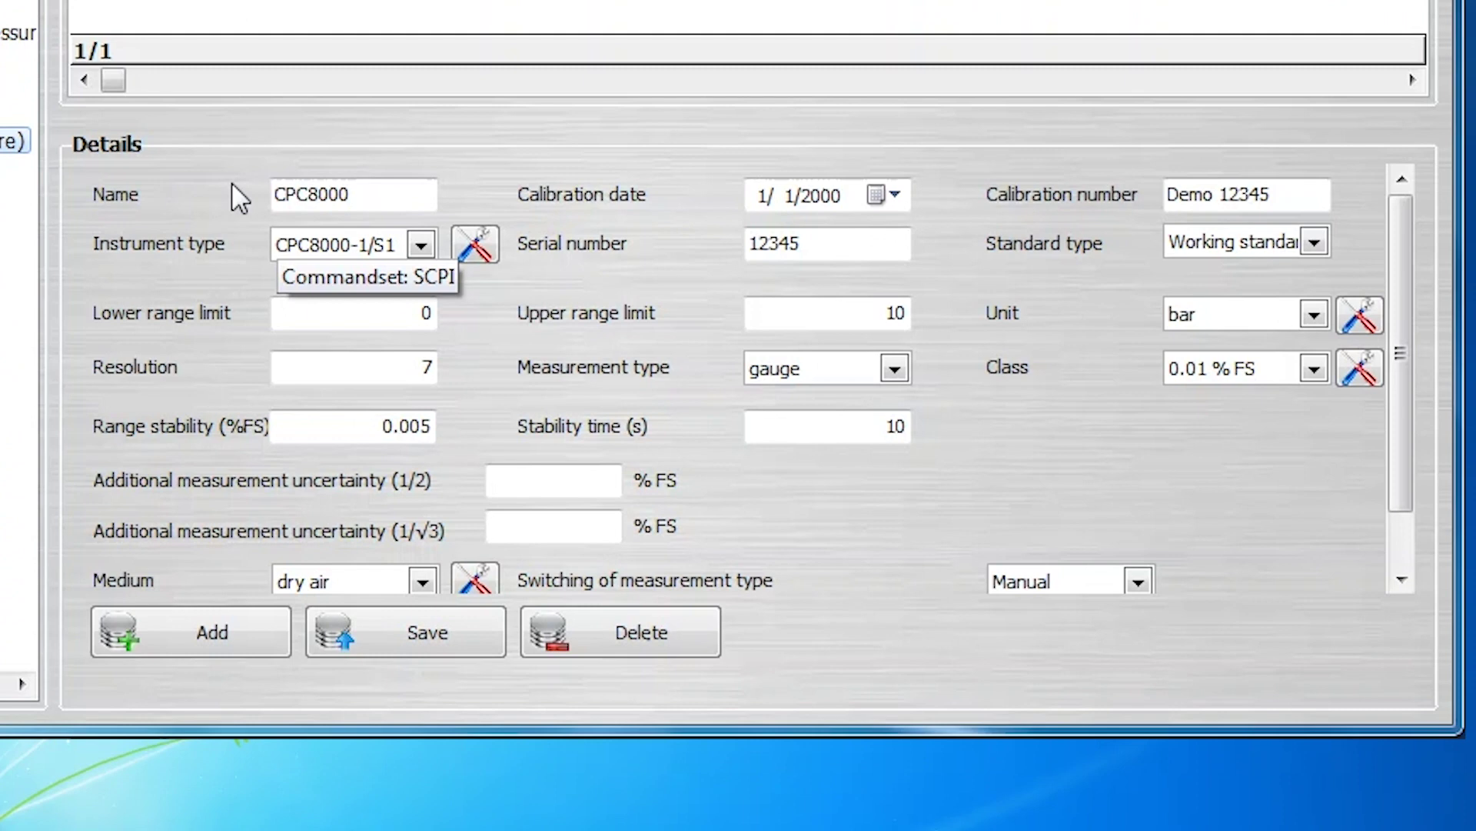
click(596, 461)
drag(383, 195, 207, 194)
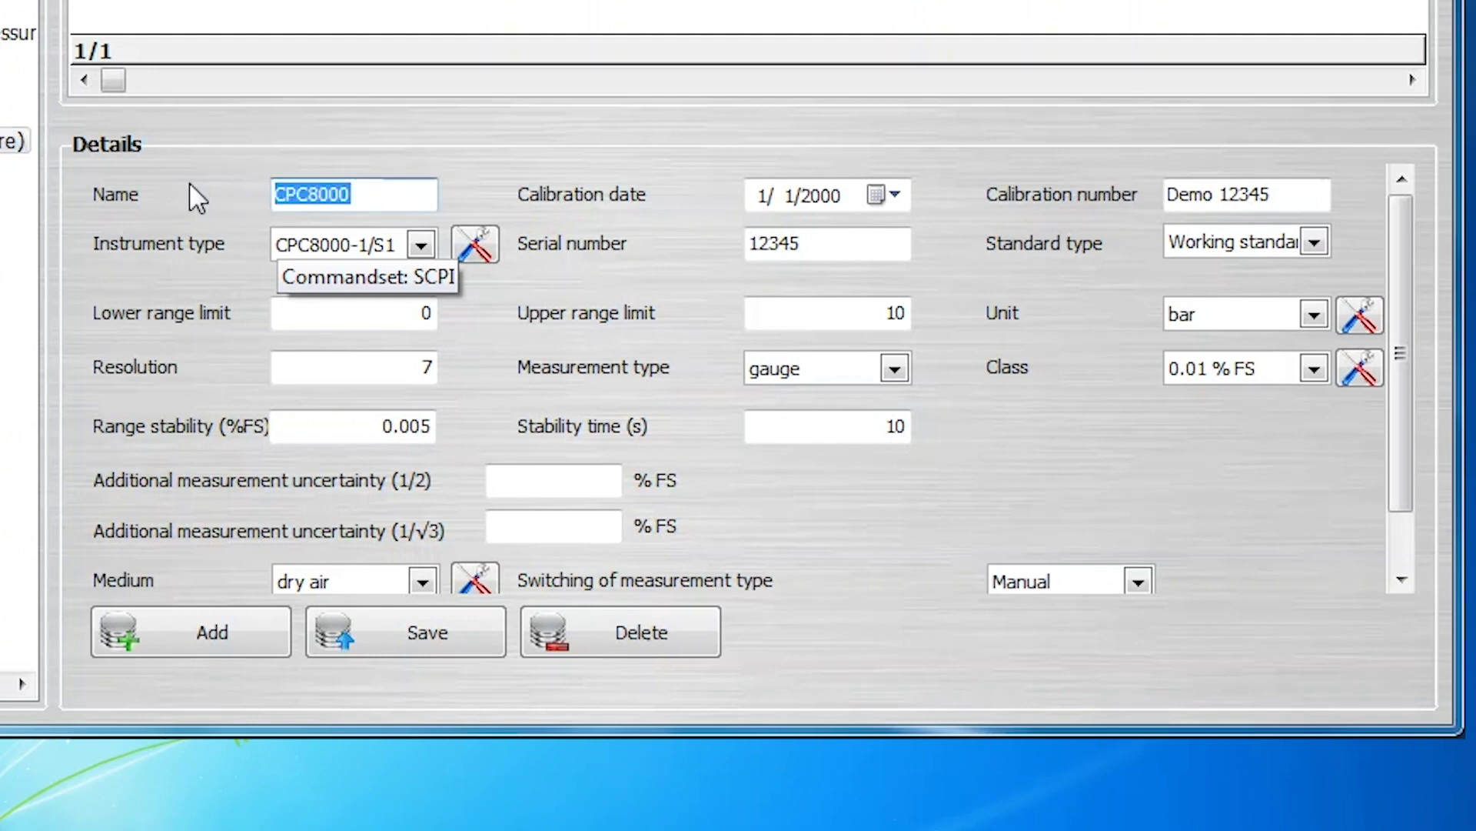
text(CPG)
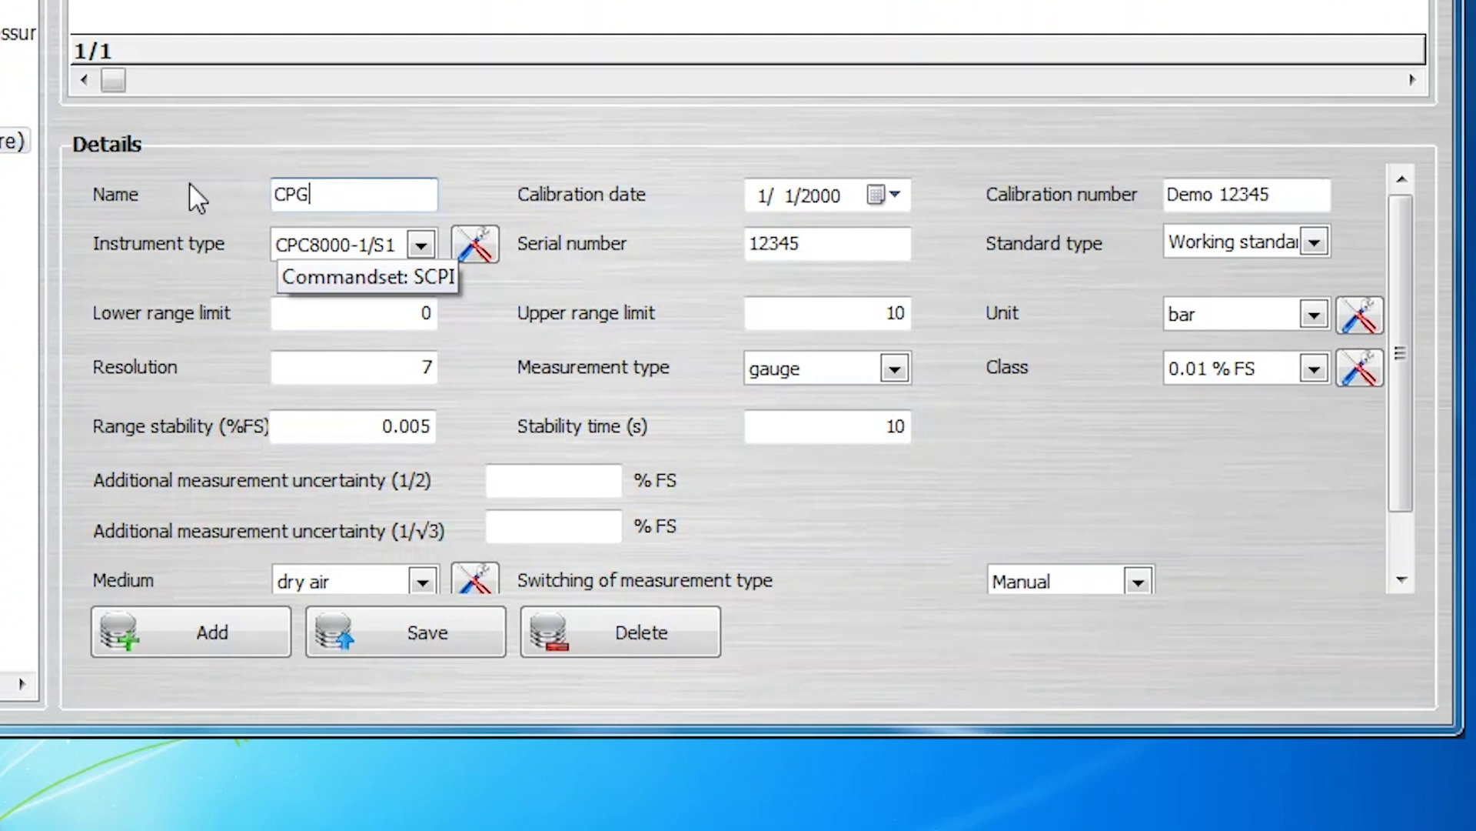
text(1500 For C)
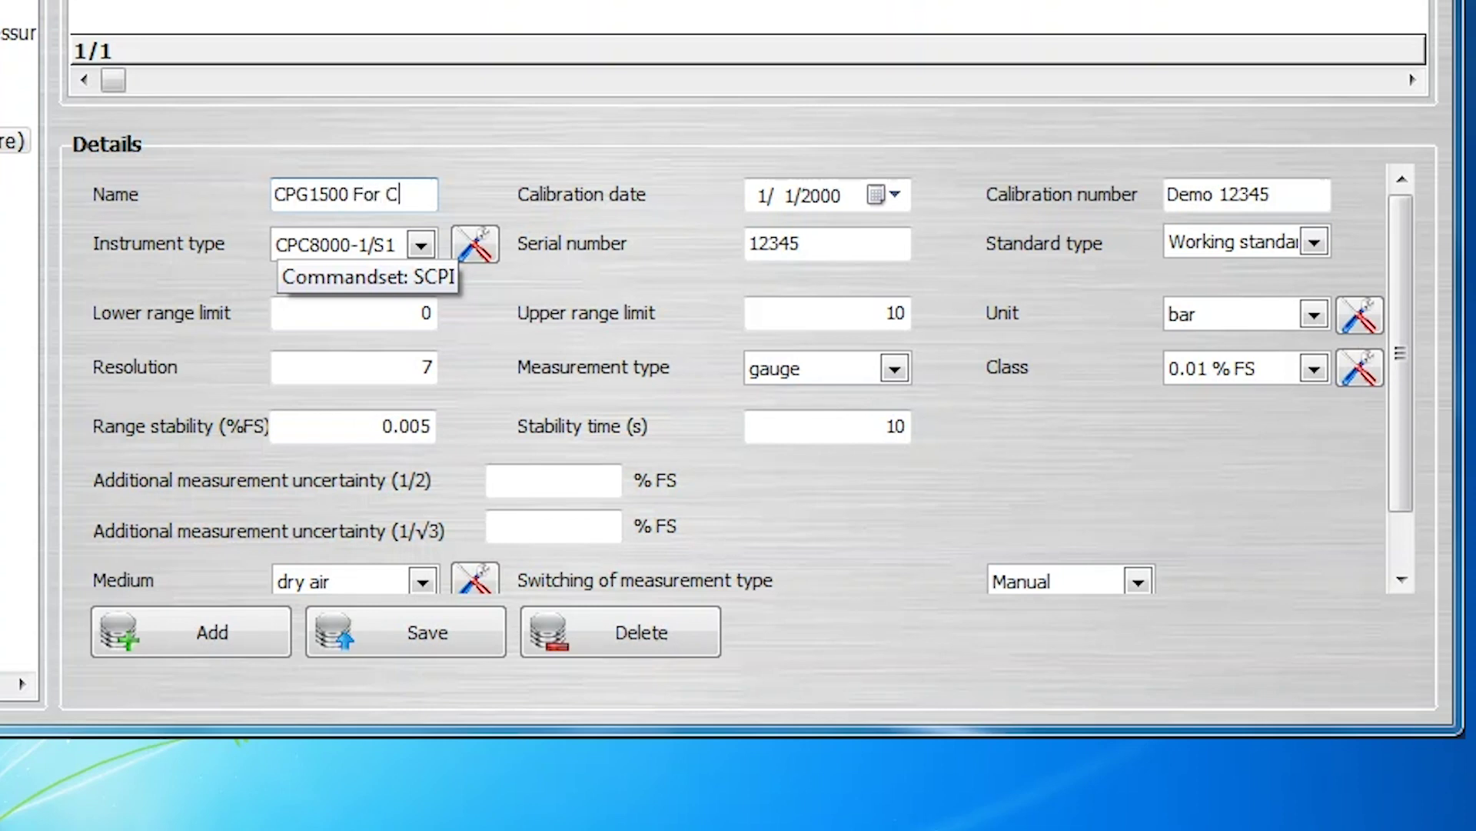
text(al)
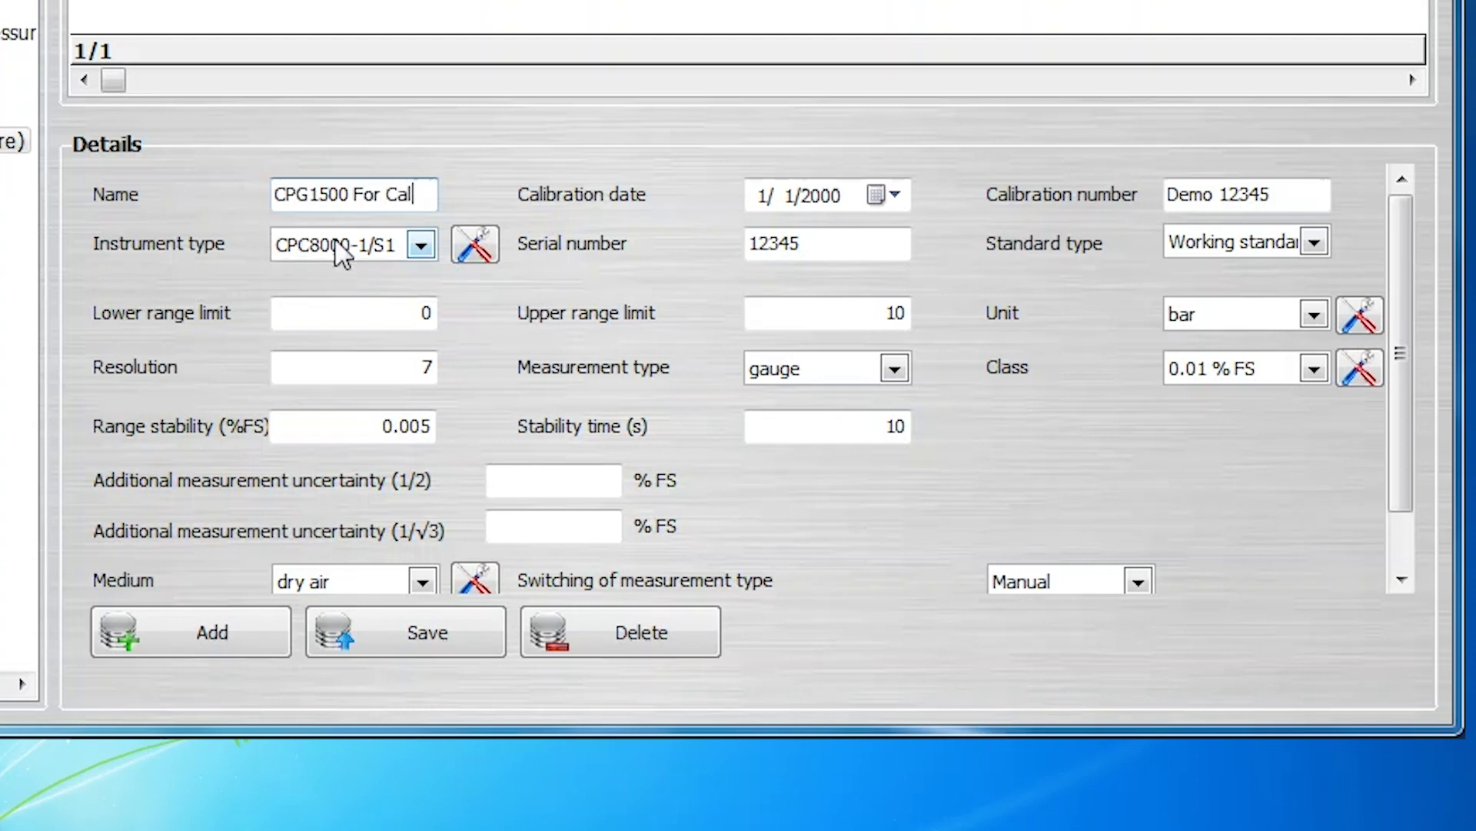
click(420, 245)
scroll(420, 254, up, 5)
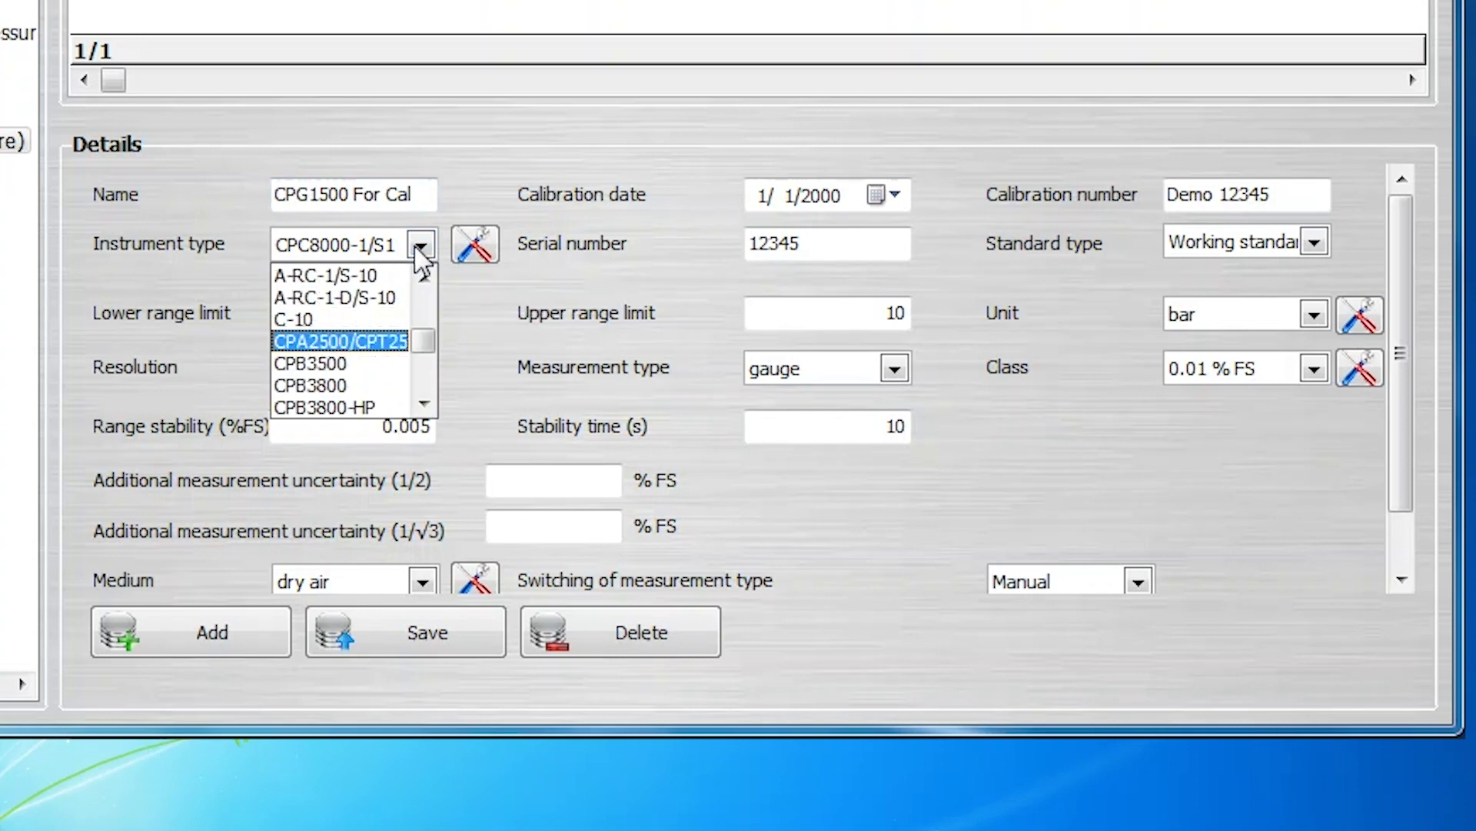
scroll(418, 238, down, 4)
click(361, 338)
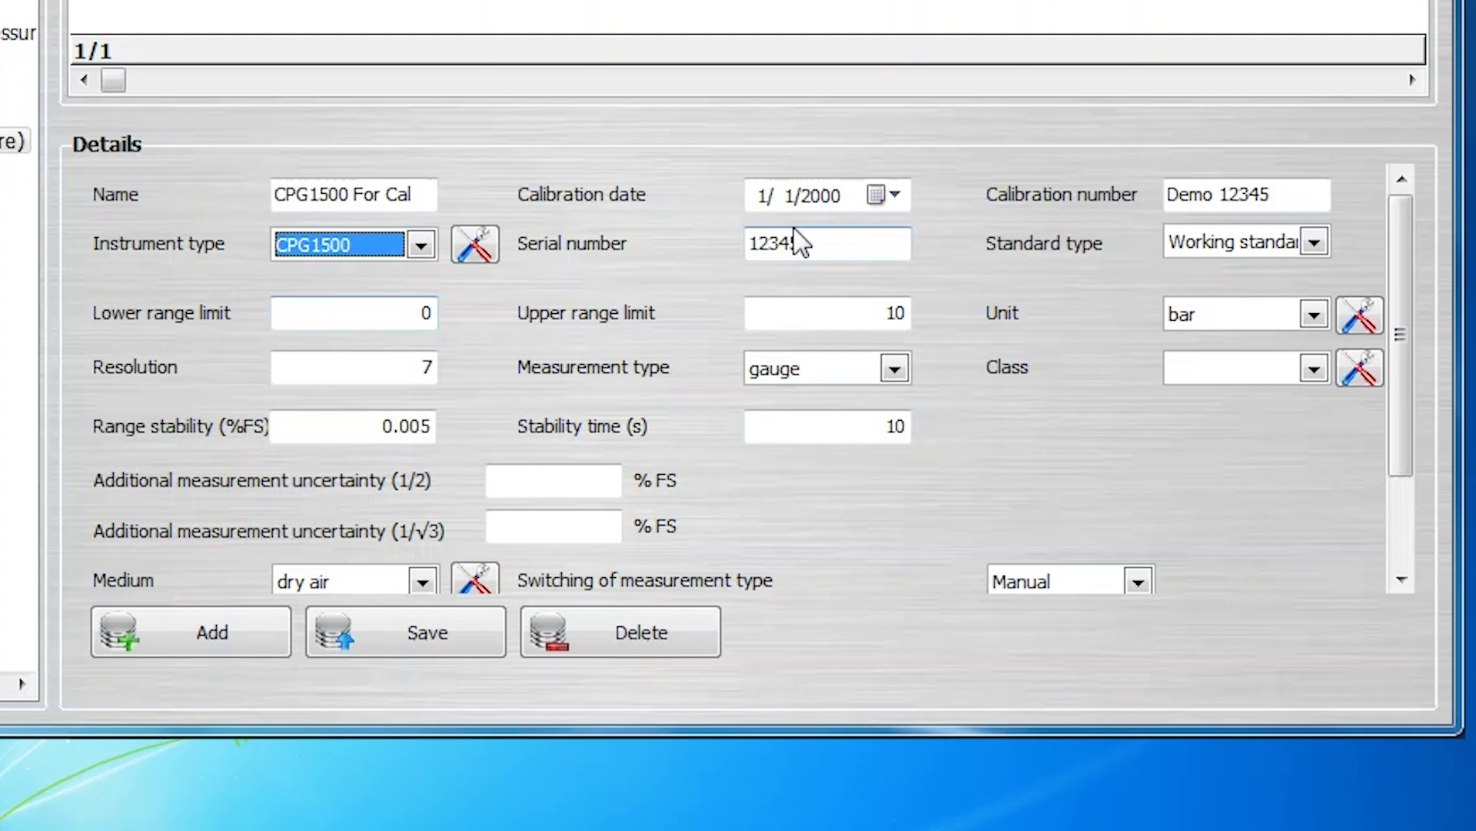
Step: Set calibration date 1/1/2019, calibration number 12345 and serial number 1A00IS9M22I
click(894, 197)
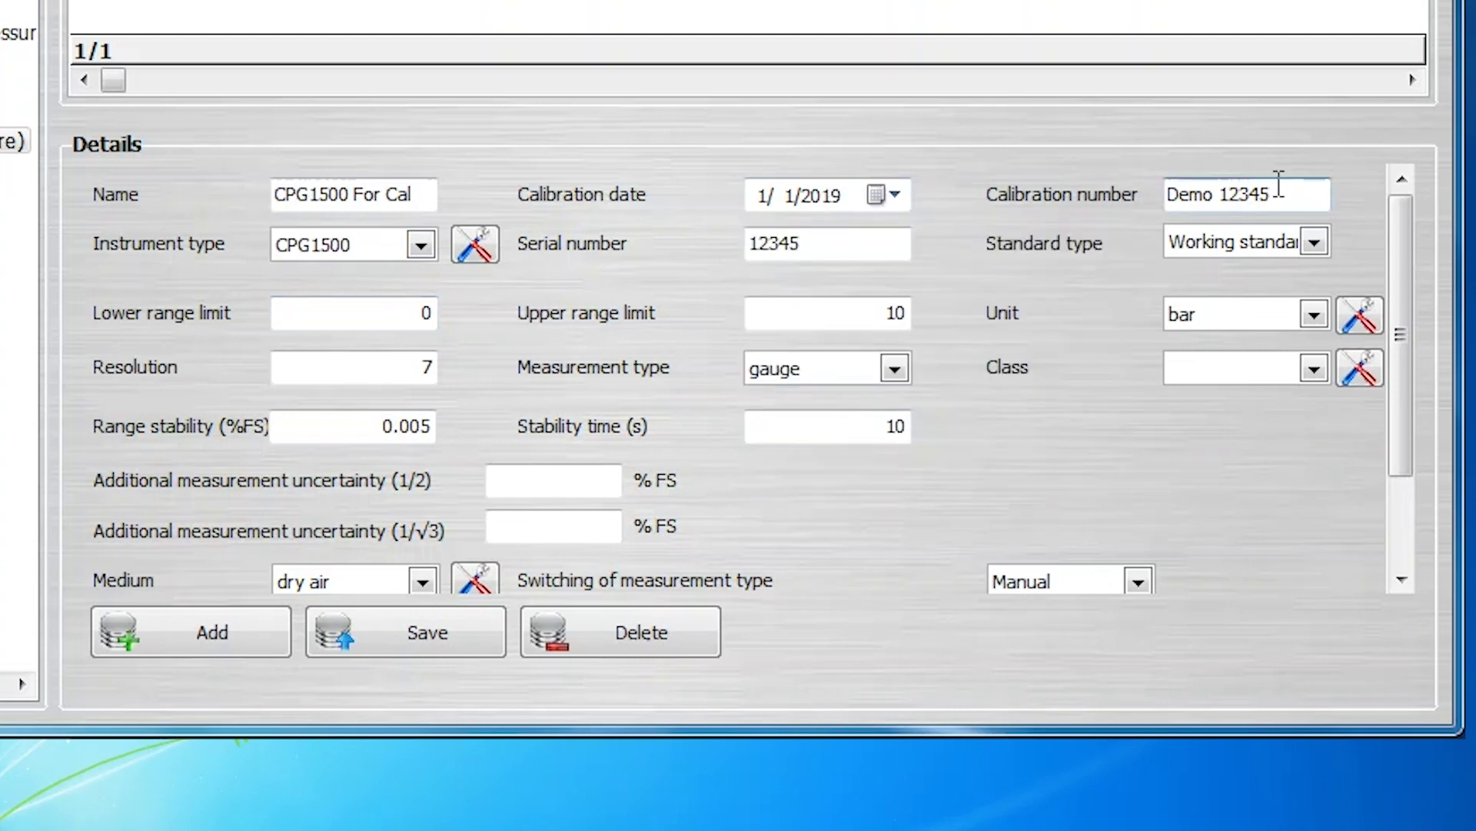
drag(1278, 194, 1096, 212)
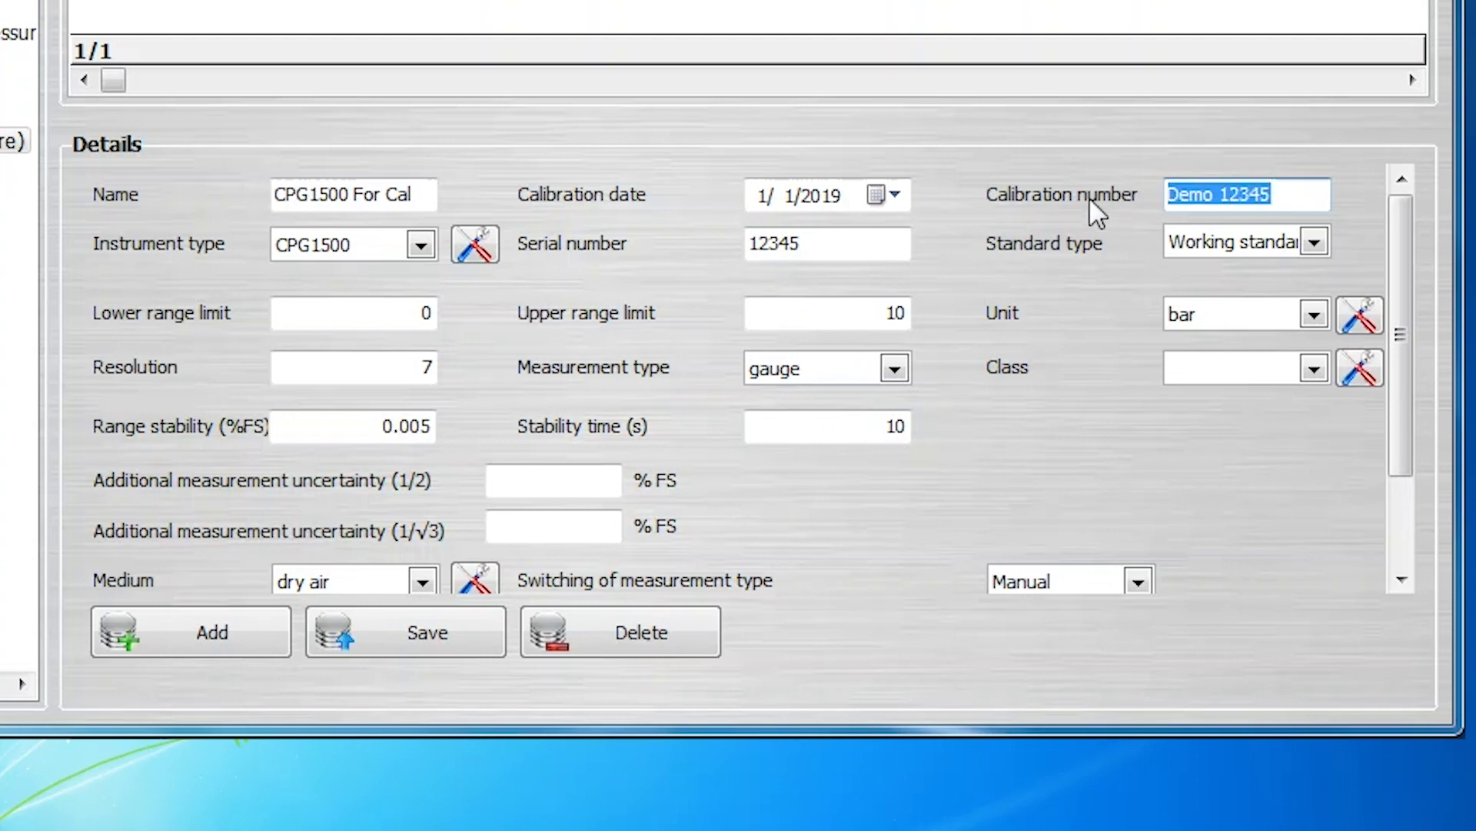
text(12345)
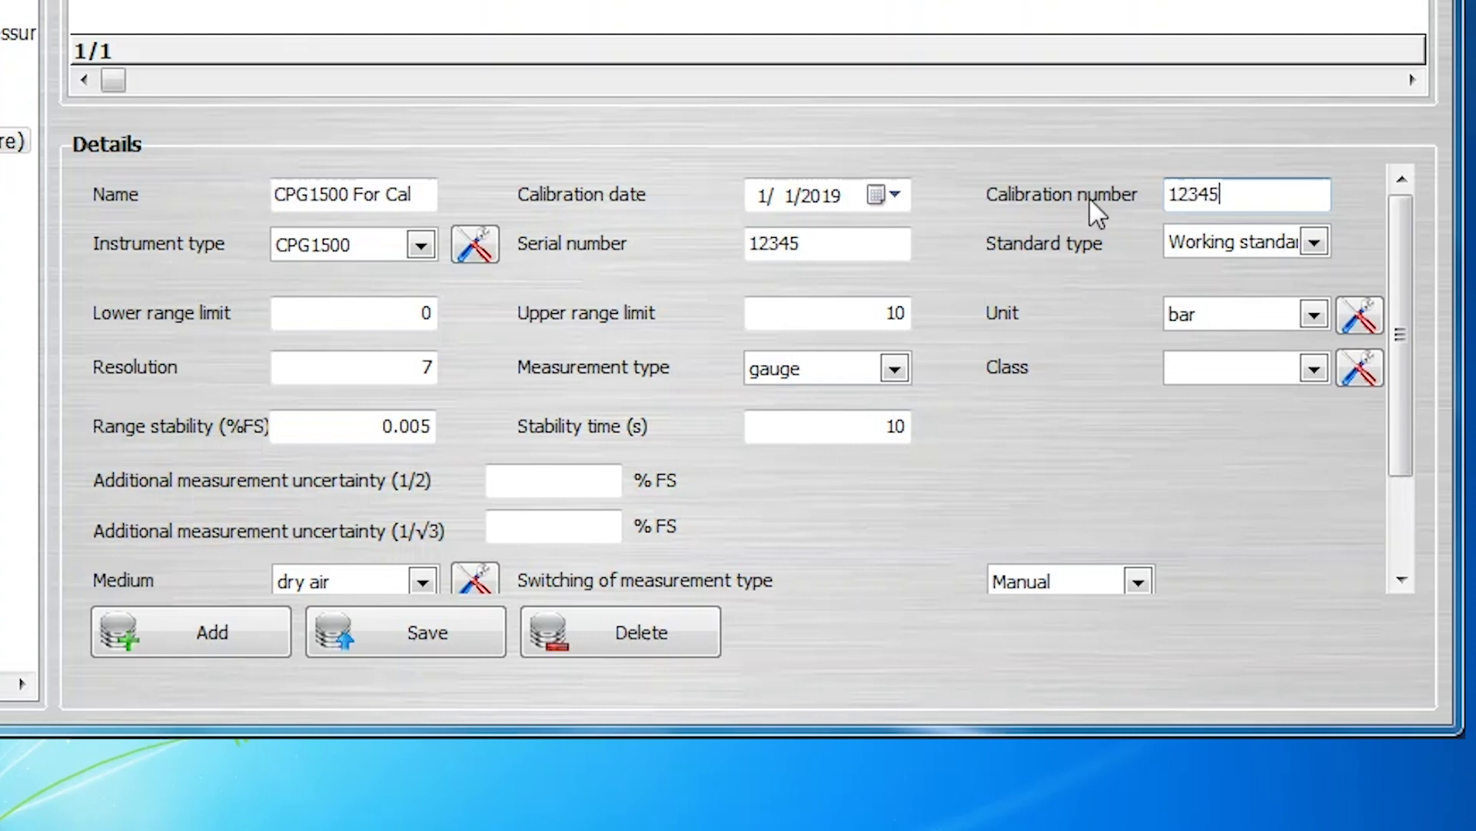
click(843, 246)
drag(843, 246, 692, 254)
text(1A)
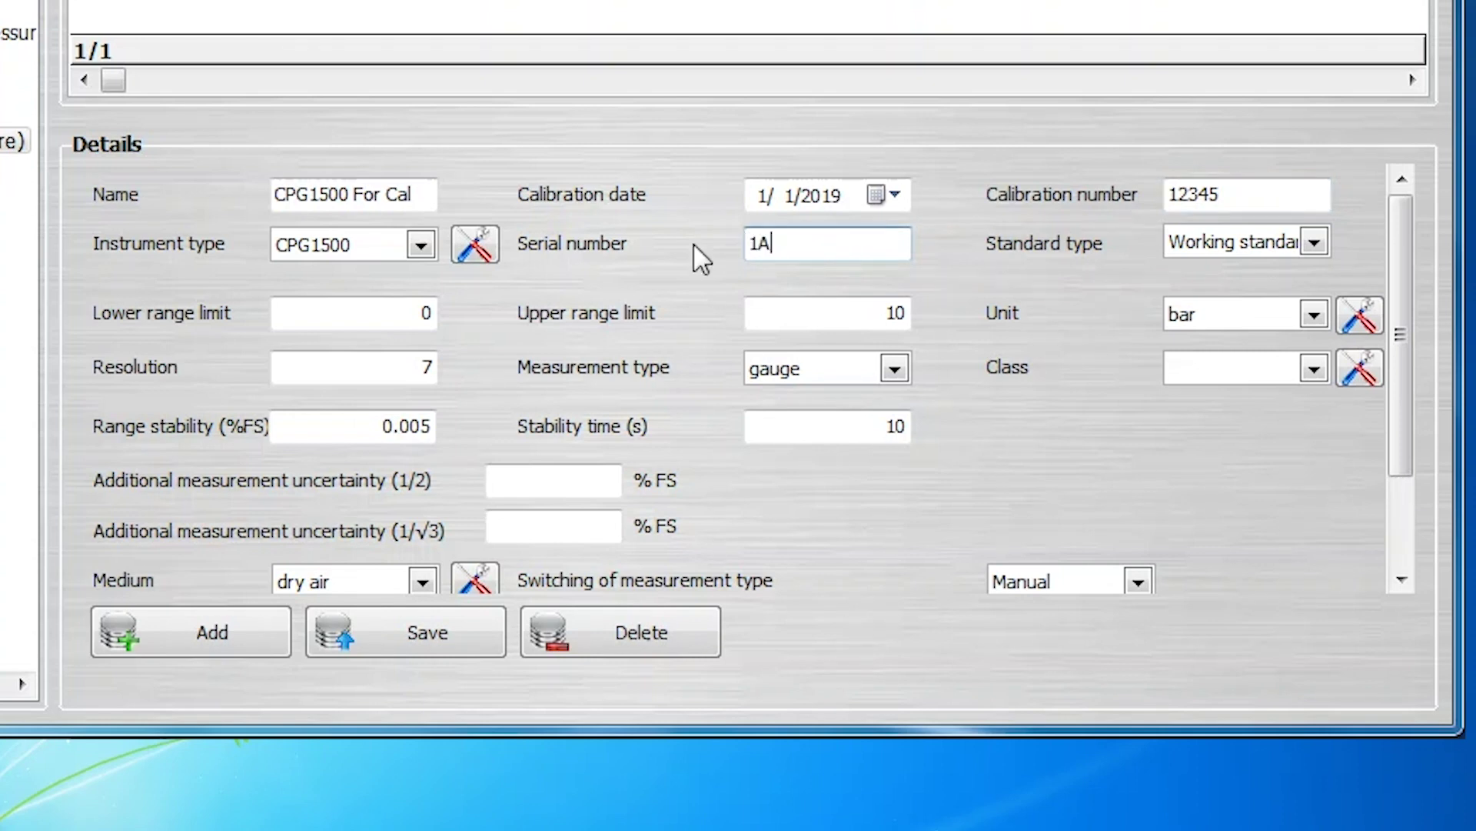
text(00IS9)
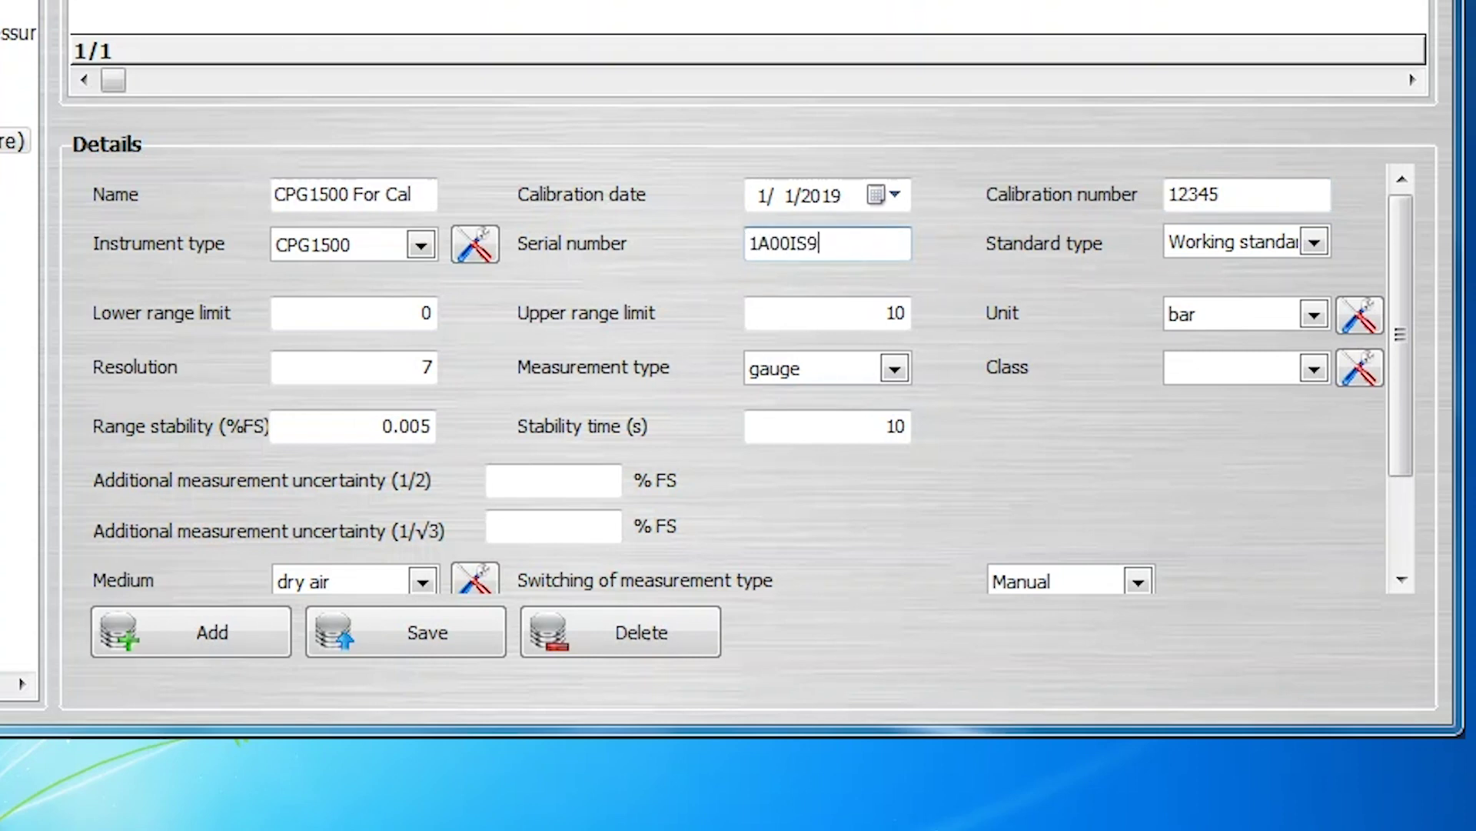
text(M22I)
Step: Keep it a Working standard and set the range limits 0 to 2000
click(1315, 243)
click(1265, 292)
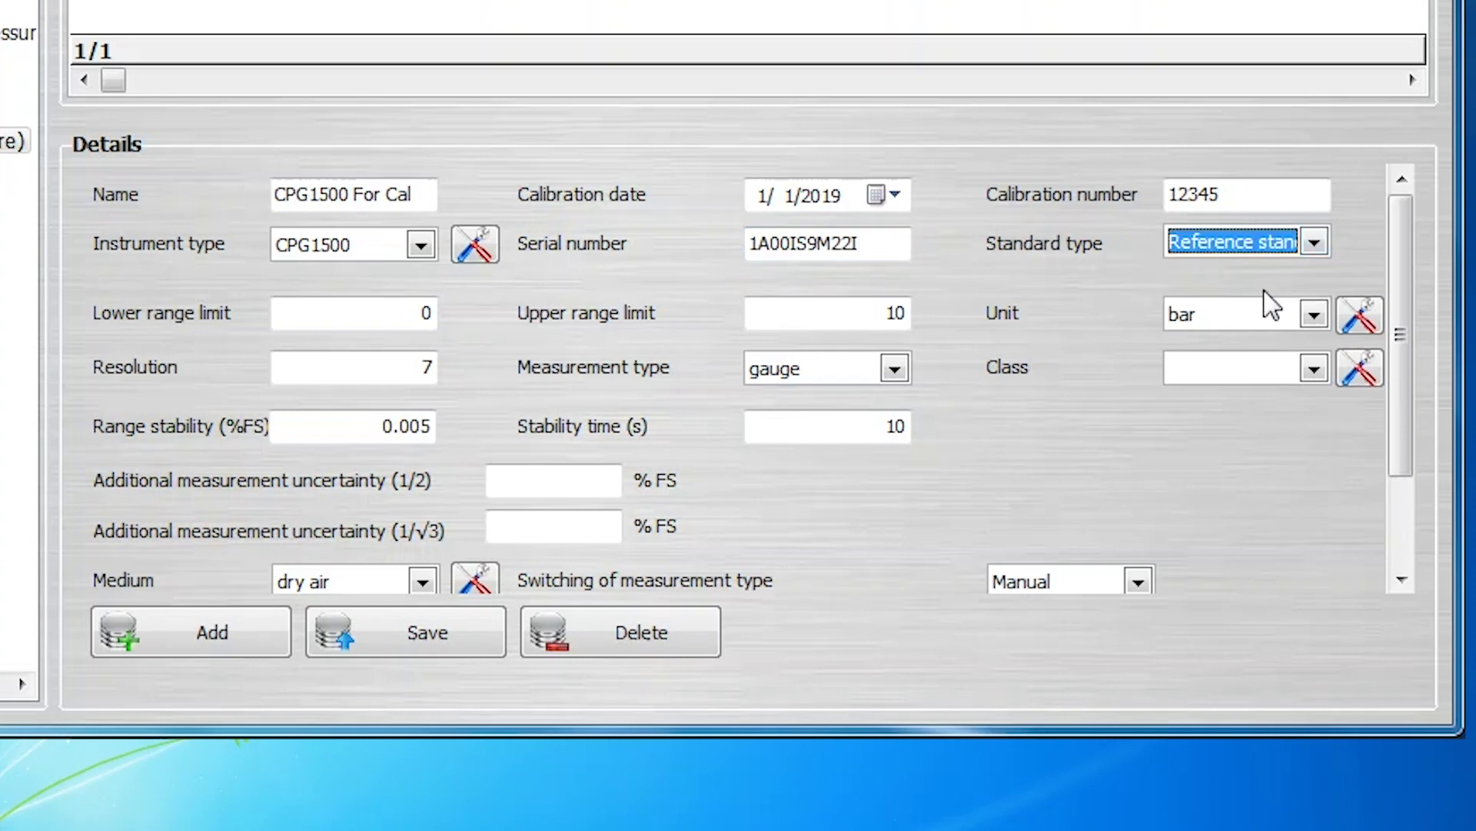
click(1314, 243)
click(1267, 273)
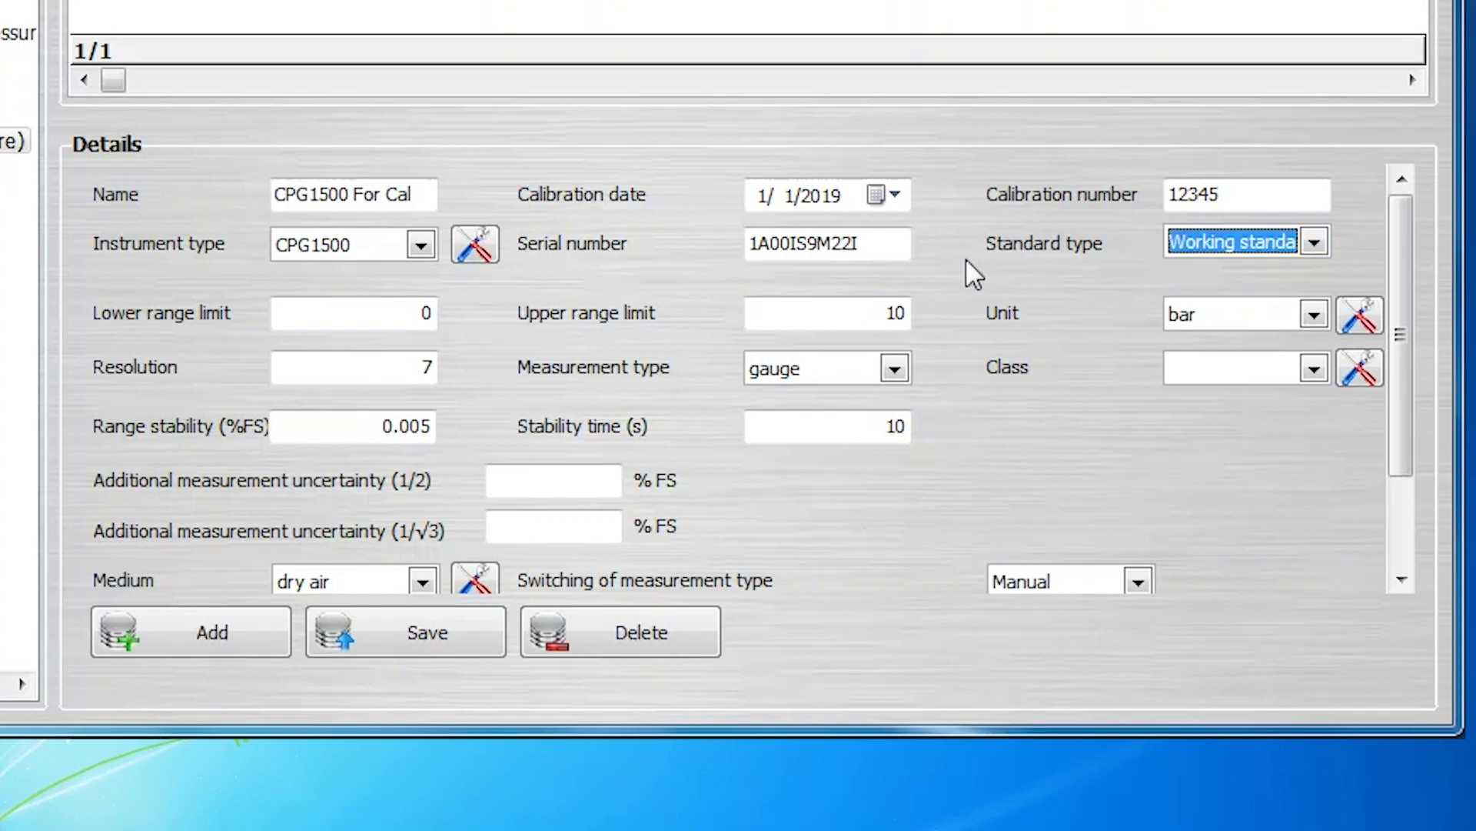
click(428, 313)
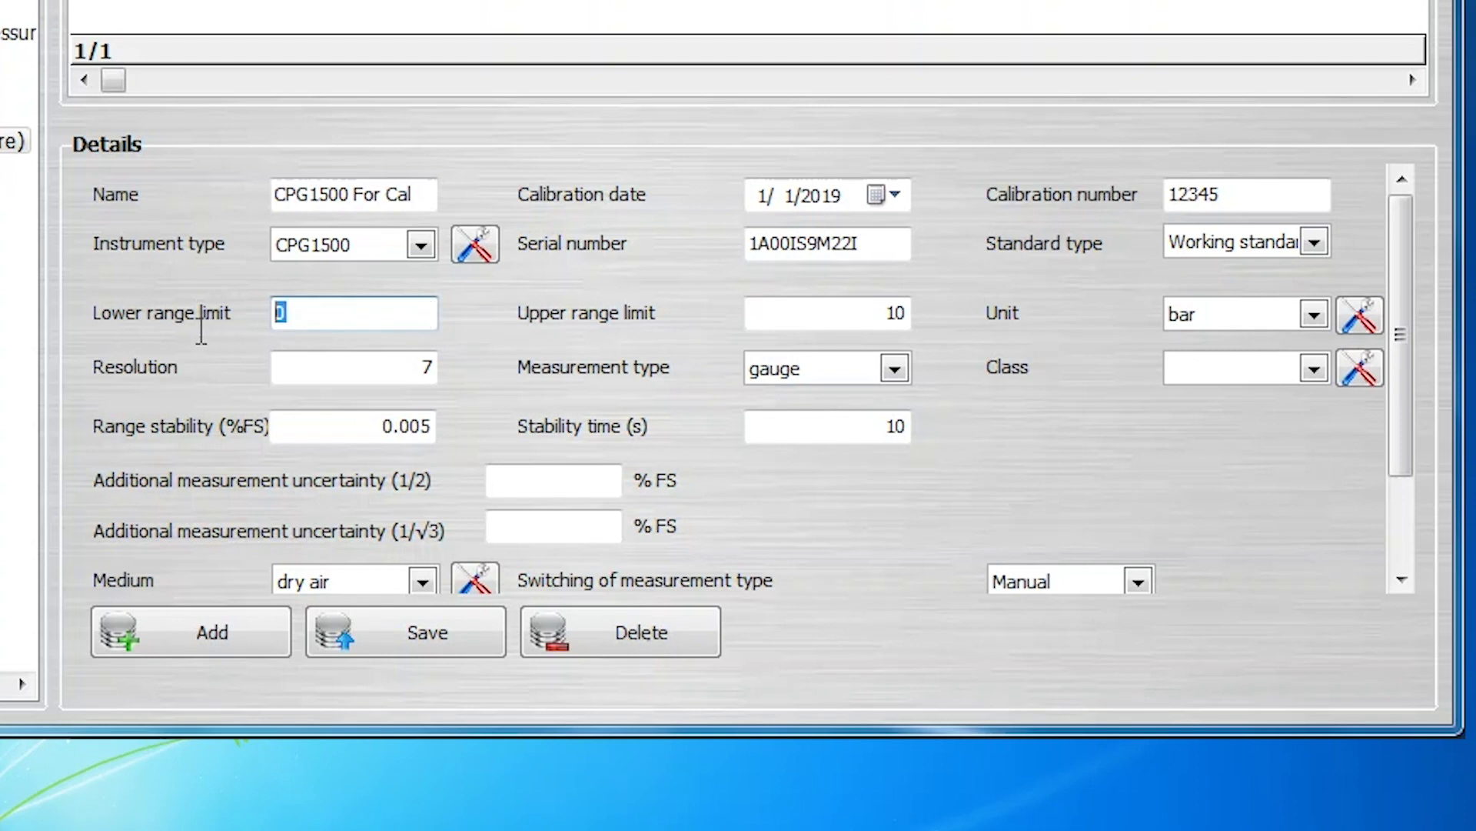
text(0)
click(865, 311)
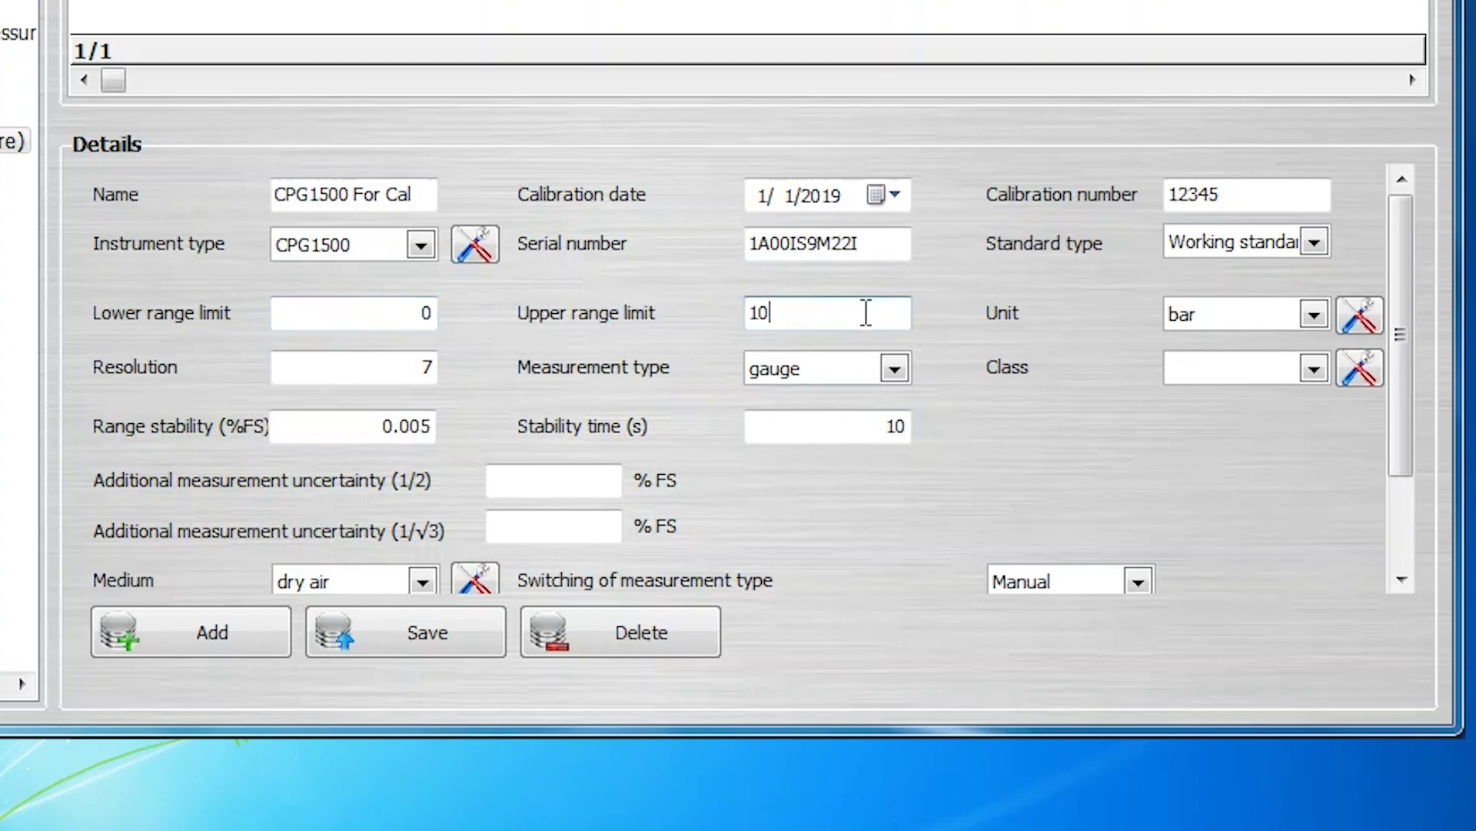
text(2000)
Step: Set unit psi, resolution 5, gauge measurement, class 0.1 % FS and dry air medium
click(1313, 315)
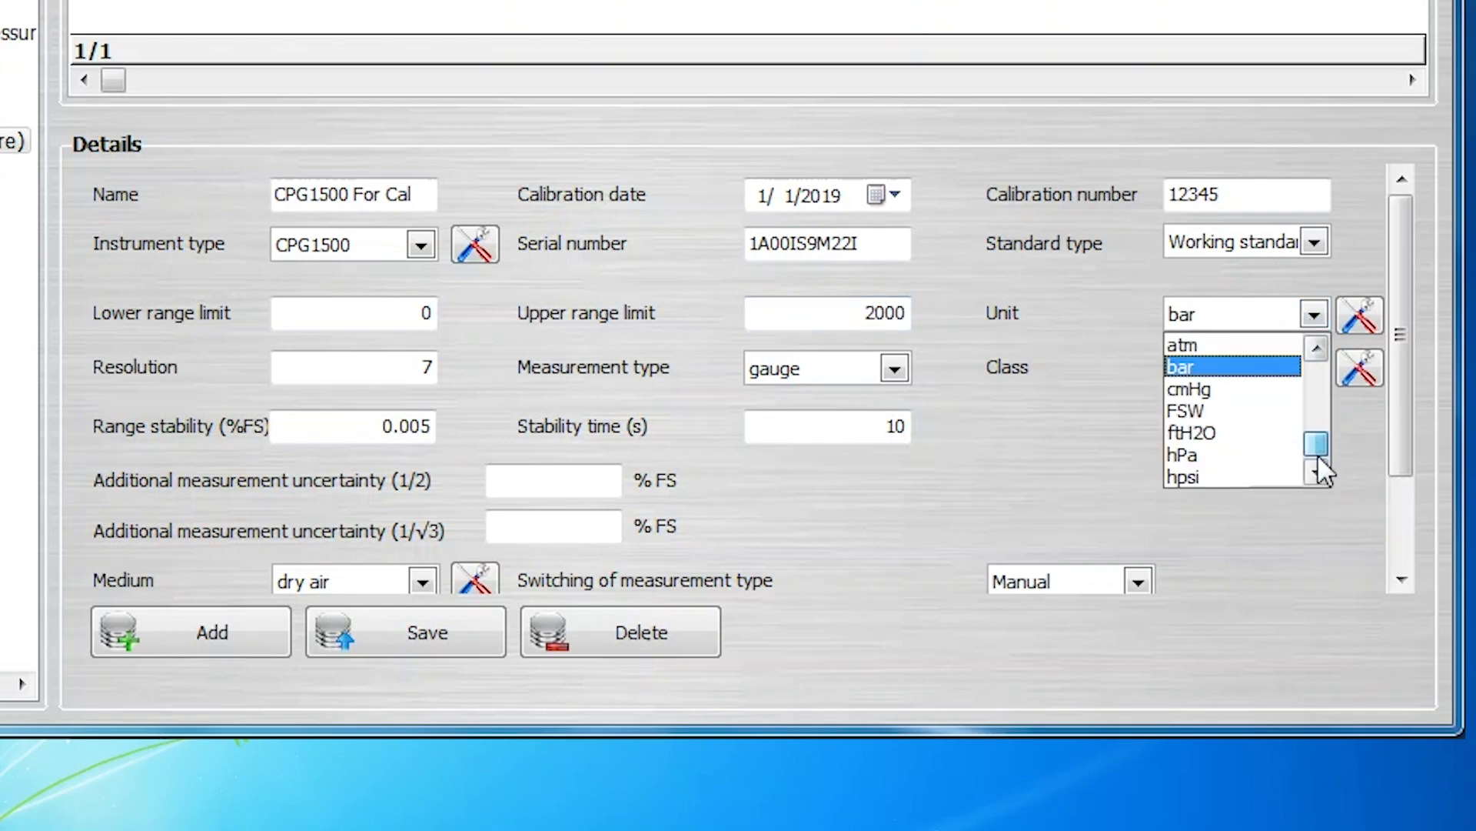
scroll(1319, 467, down, 3)
click(1200, 453)
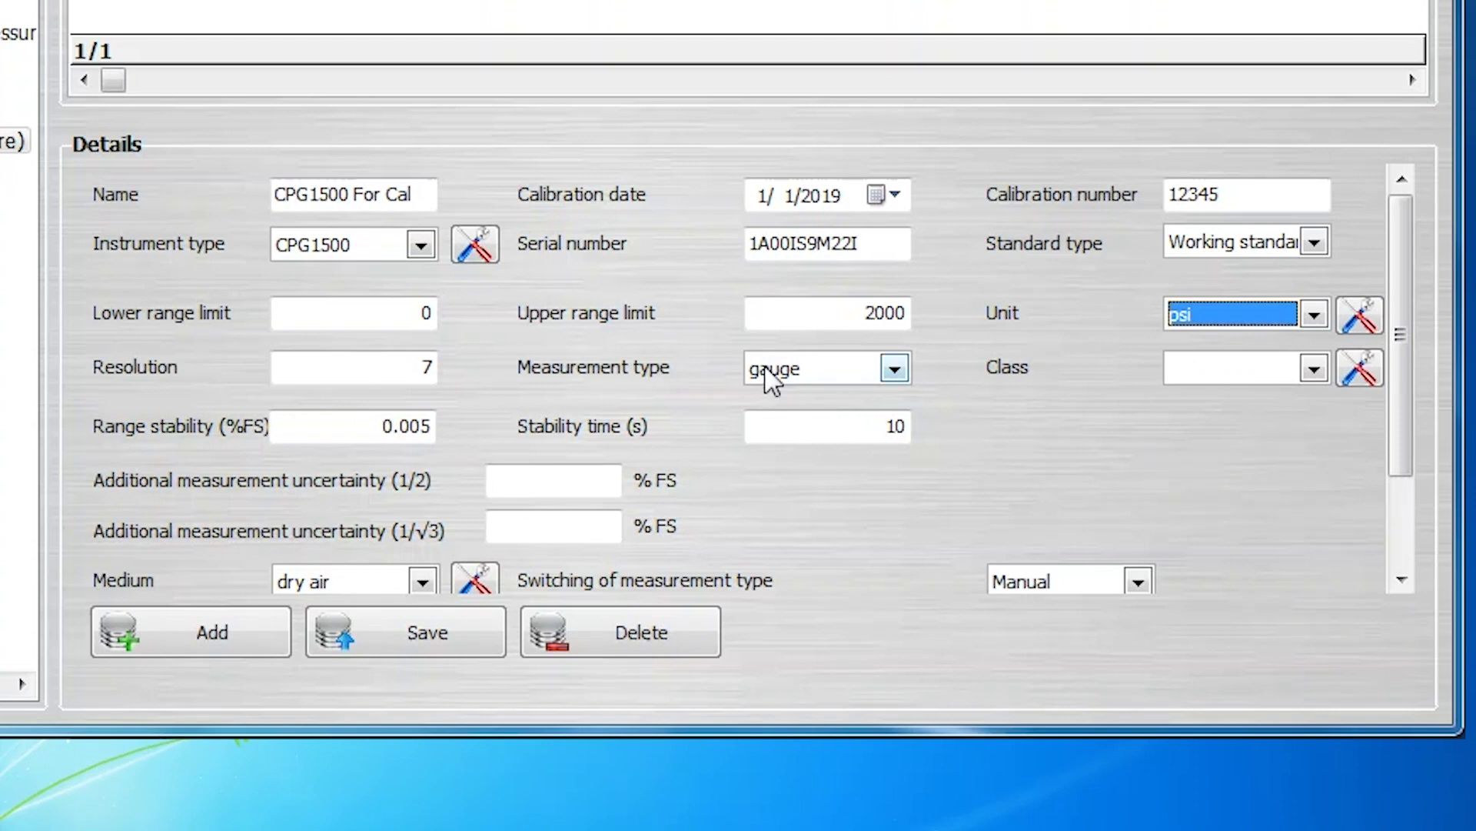
drag(431, 367, 244, 378)
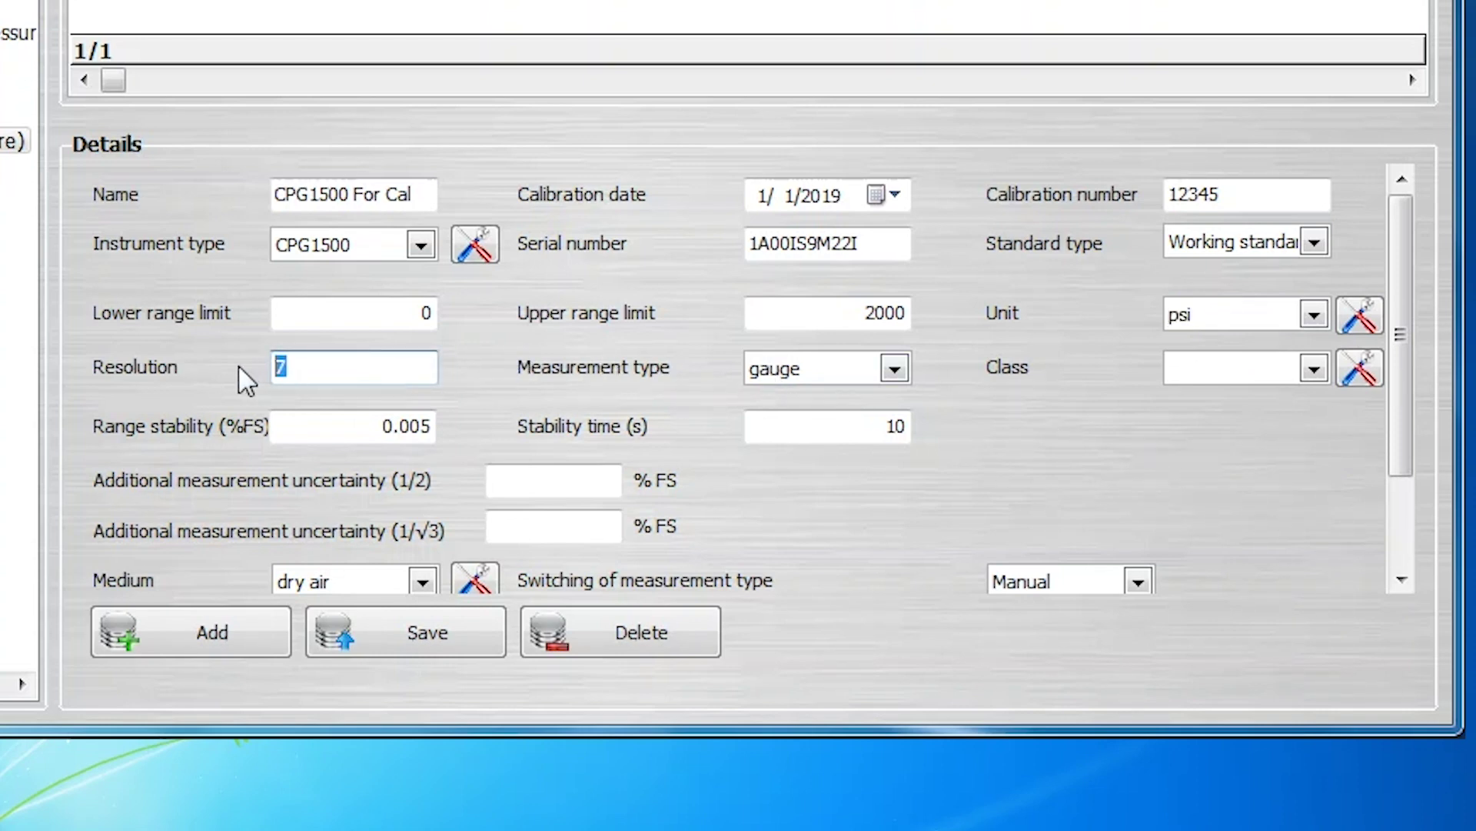
text(5)
click(894, 369)
click(844, 423)
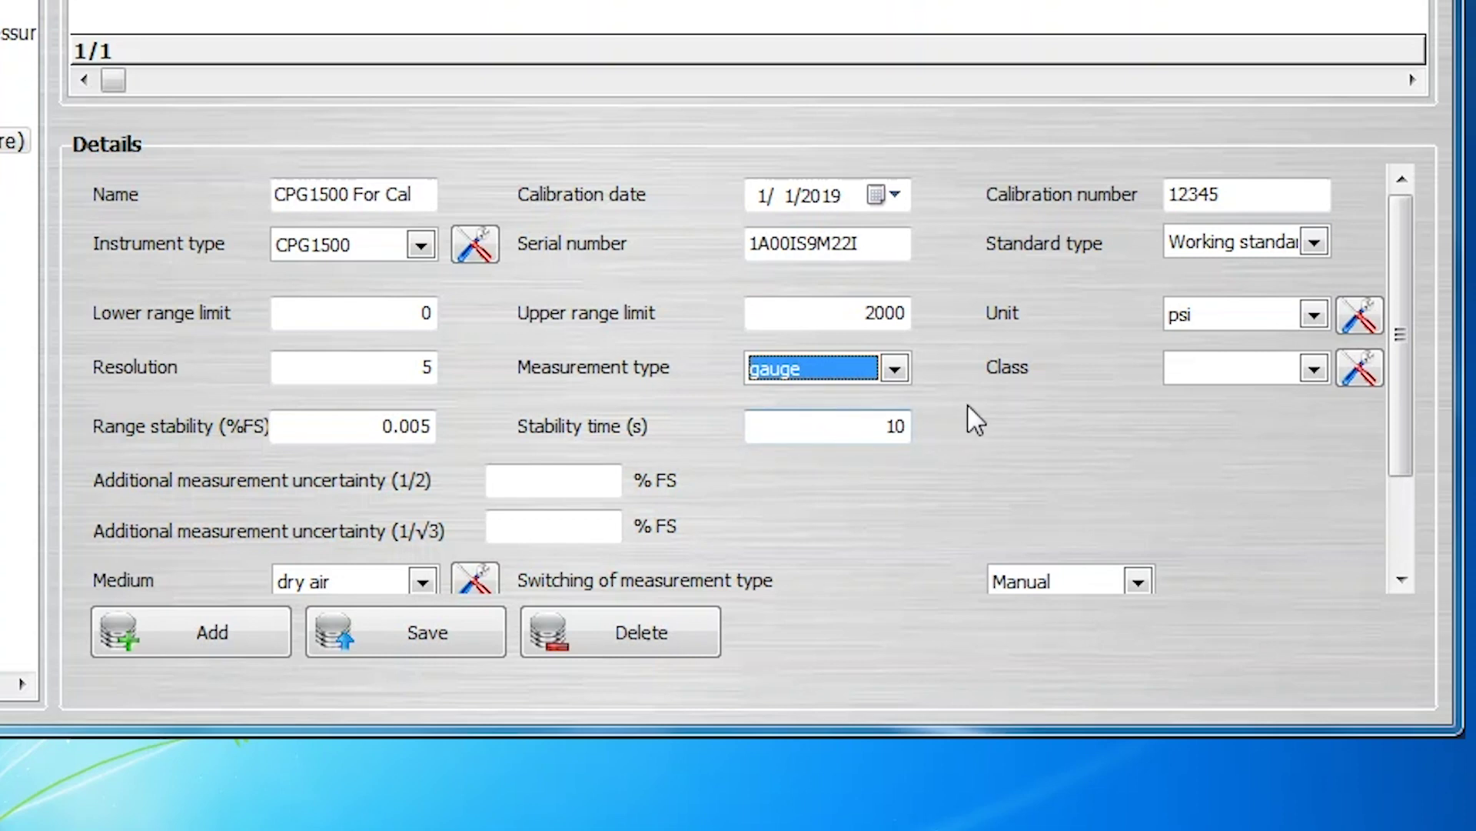
click(1315, 368)
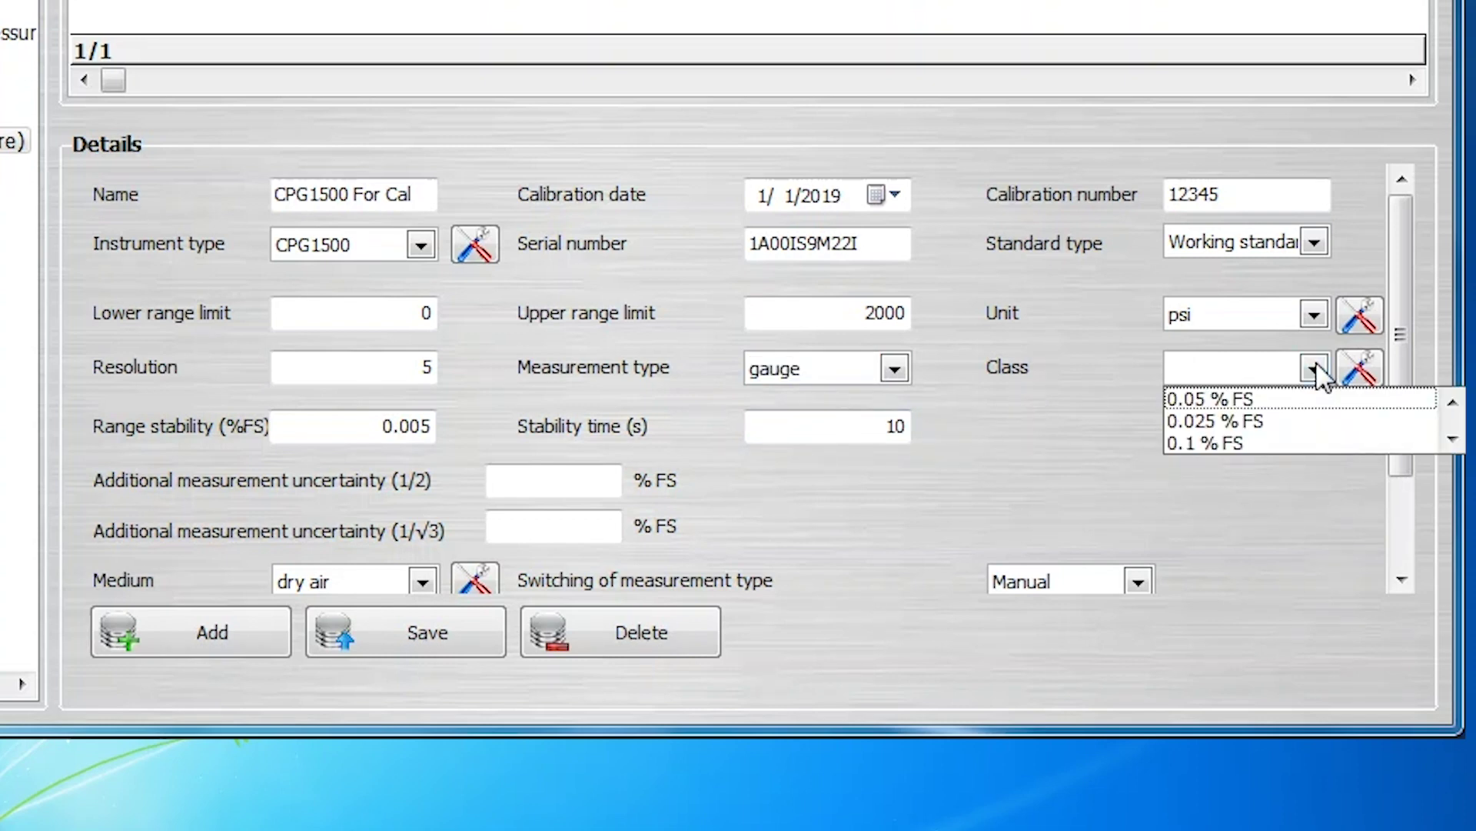
click(1249, 444)
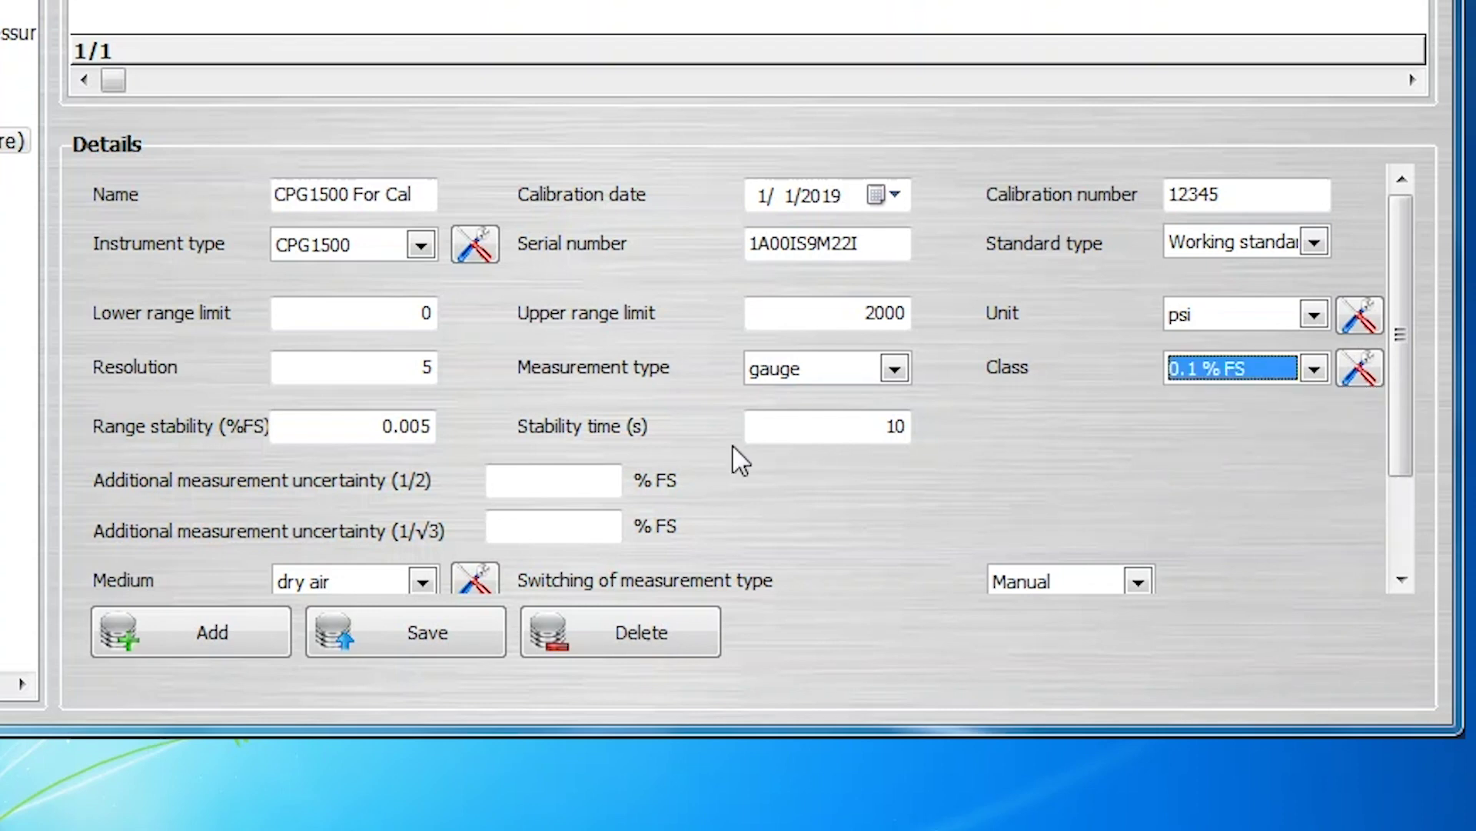
click(422, 581)
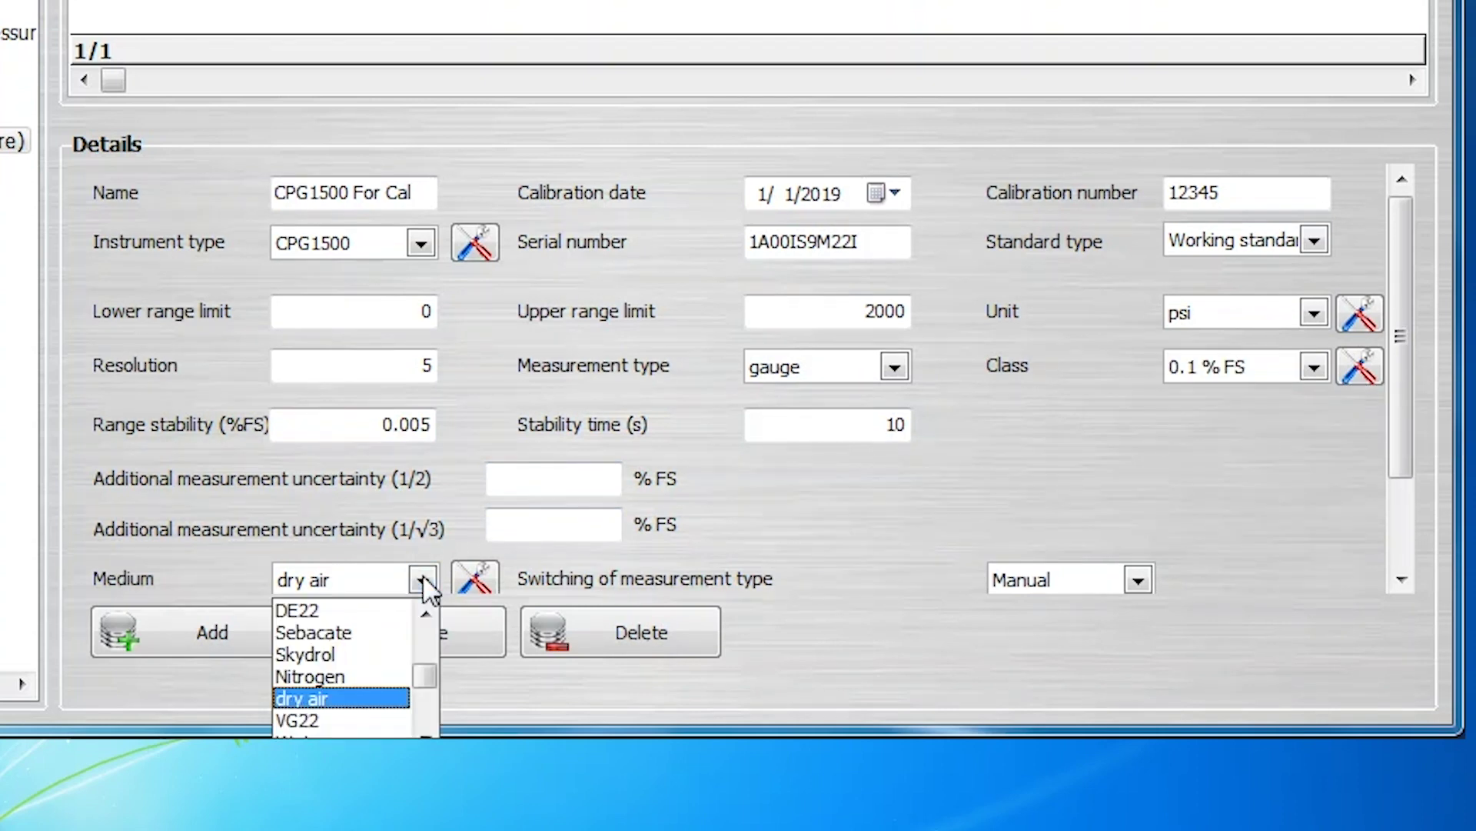
click(366, 699)
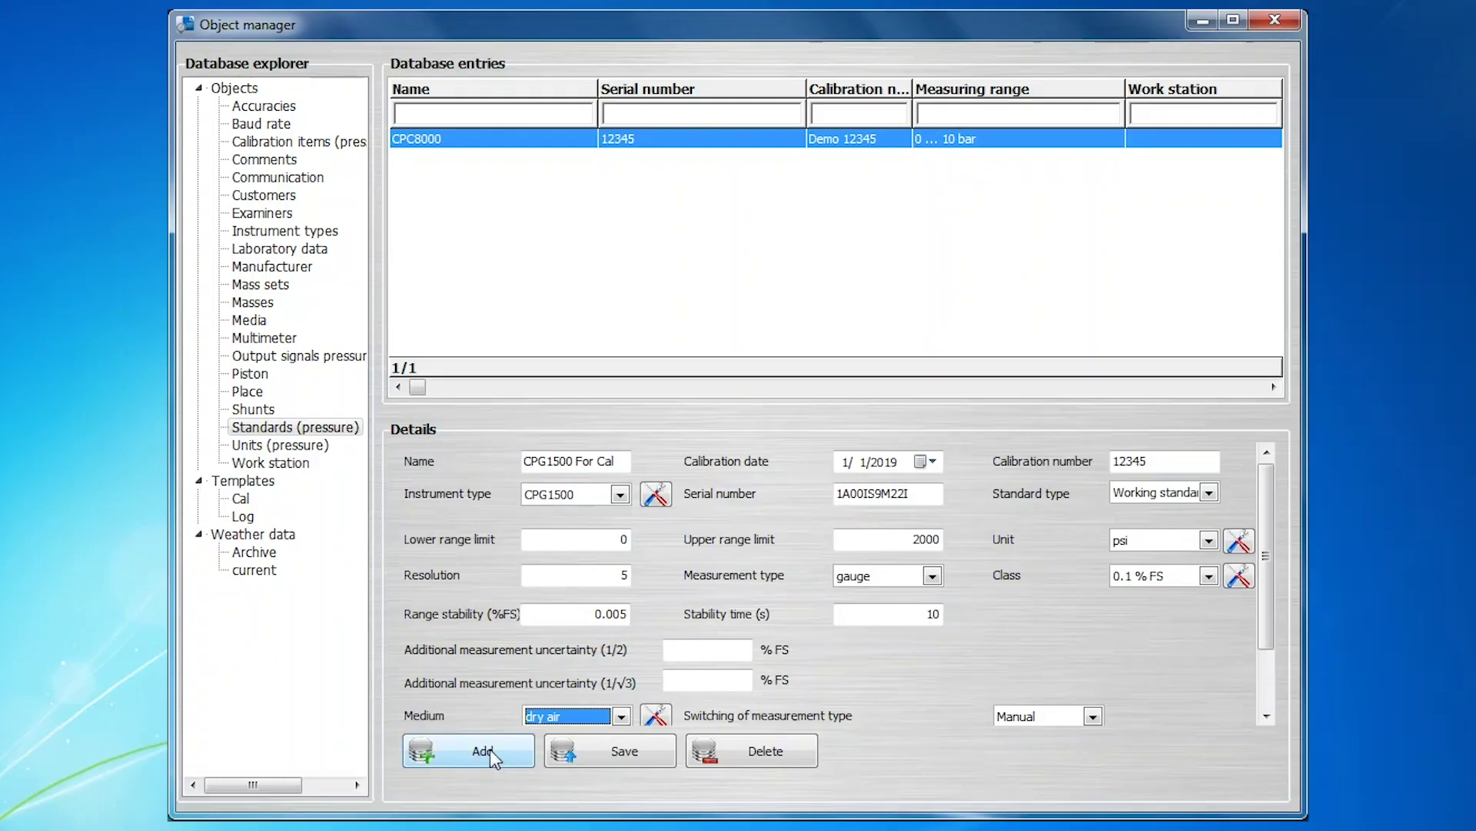
Step: Add the CPG1500 For Cal record to the pressure standards database
click(491, 749)
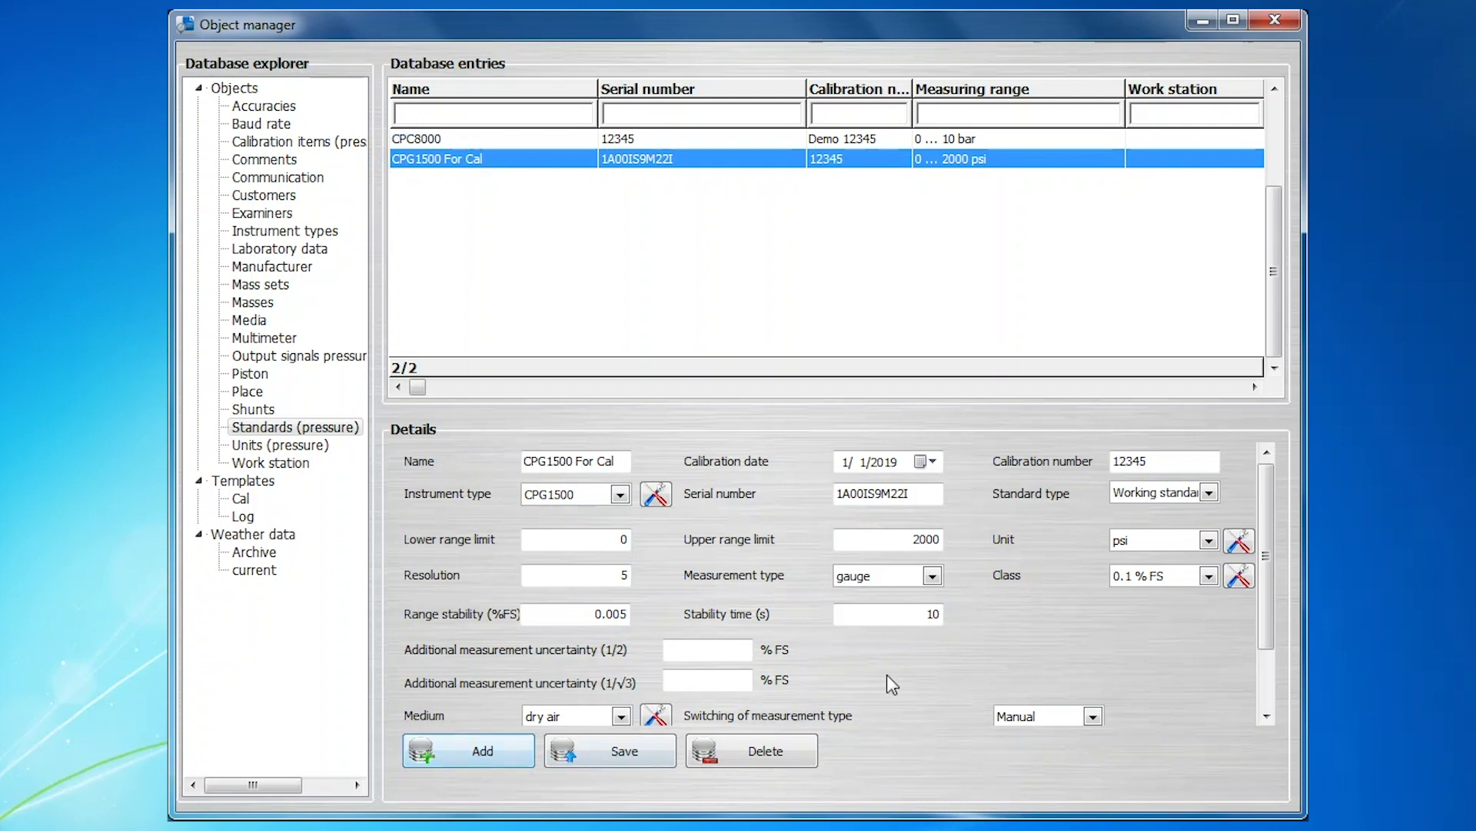
drag(1266, 621, 1270, 675)
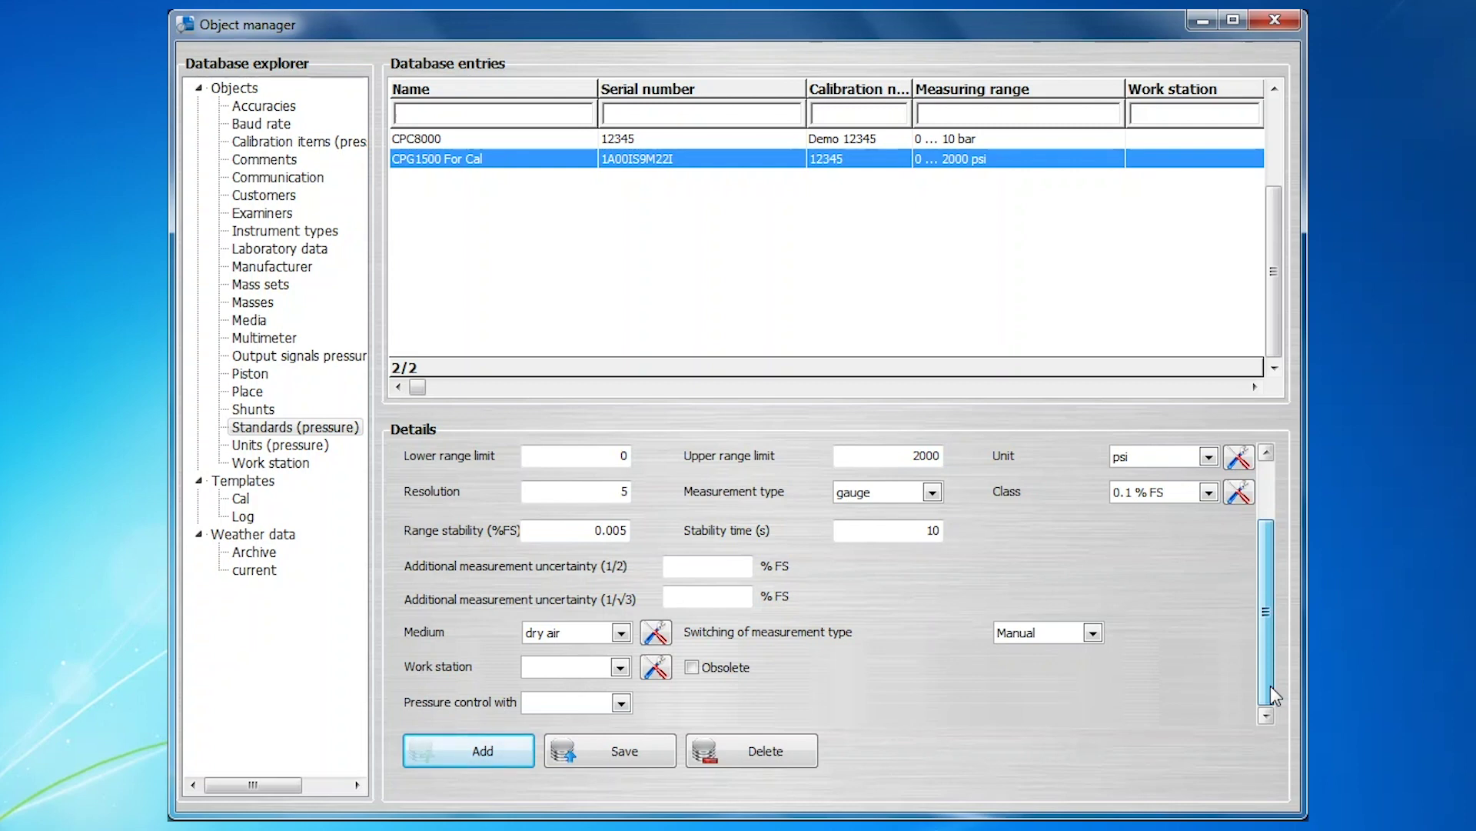
Step: Change CPG1500 For Cal's calibration number to 2345 and save, overwriting the data set
drag(1270, 695, 1265, 621)
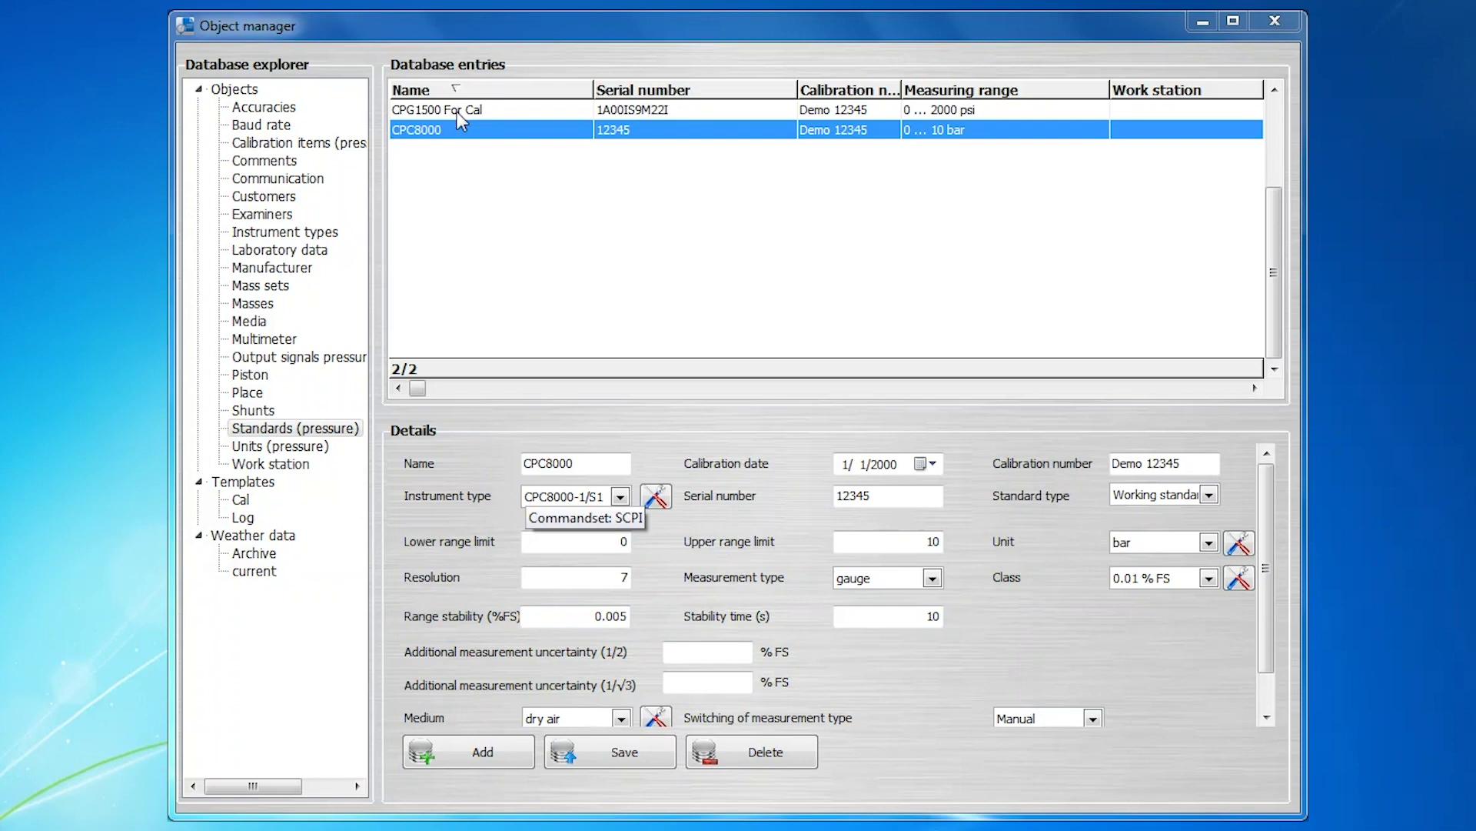
click(457, 113)
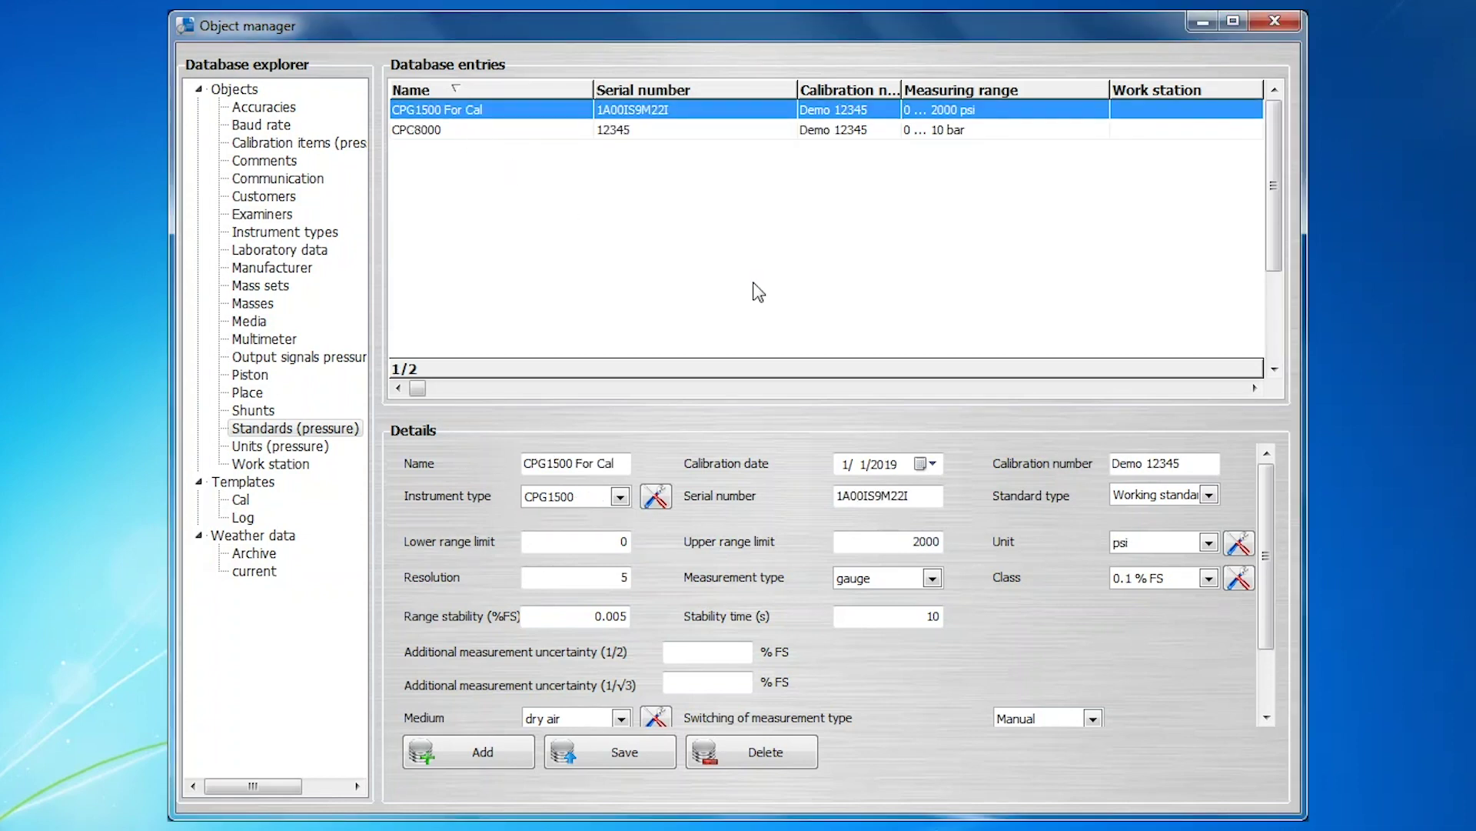
drag(1192, 458, 1087, 457)
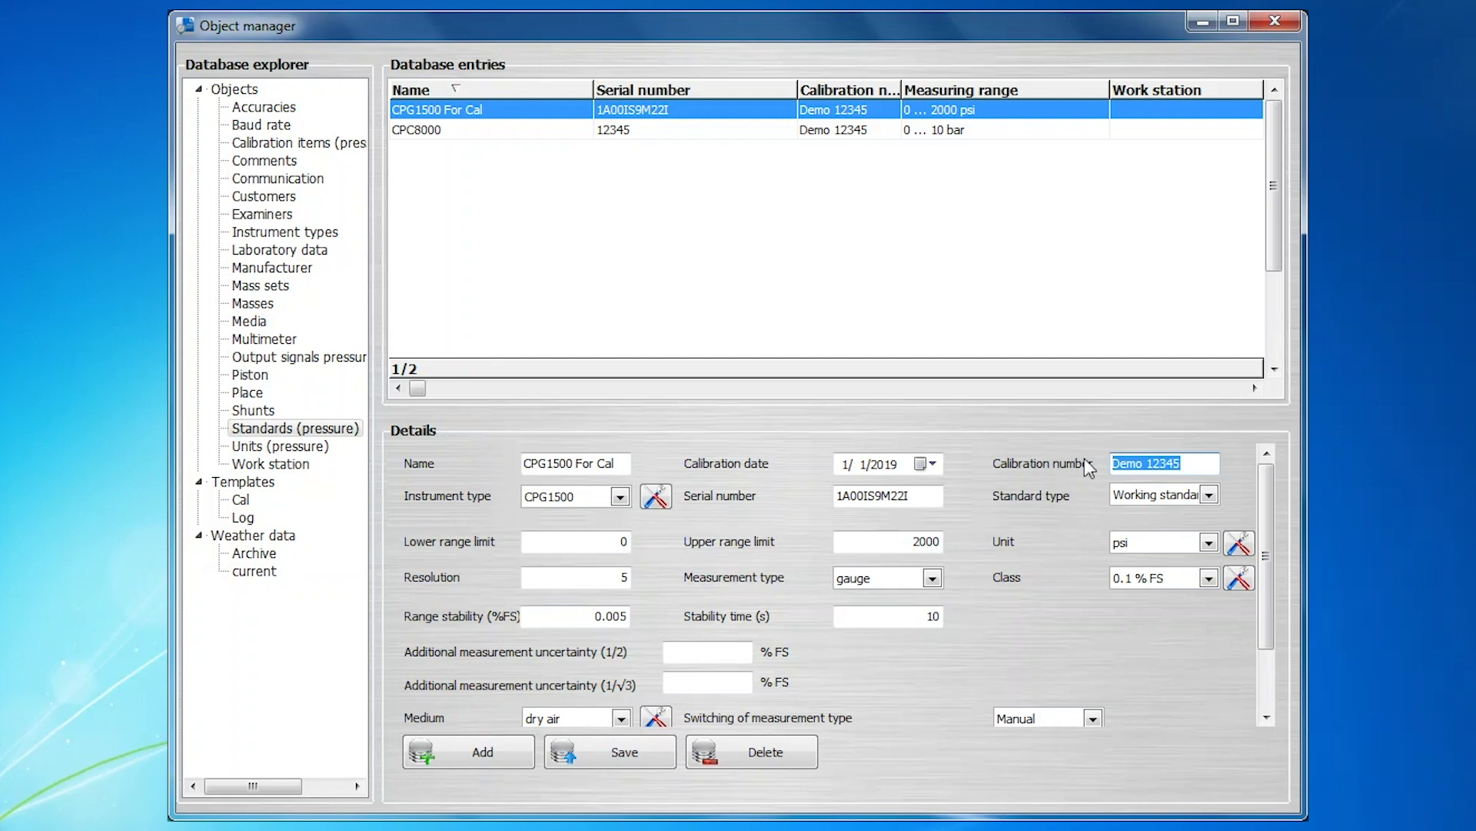
text(2345)
click(630, 750)
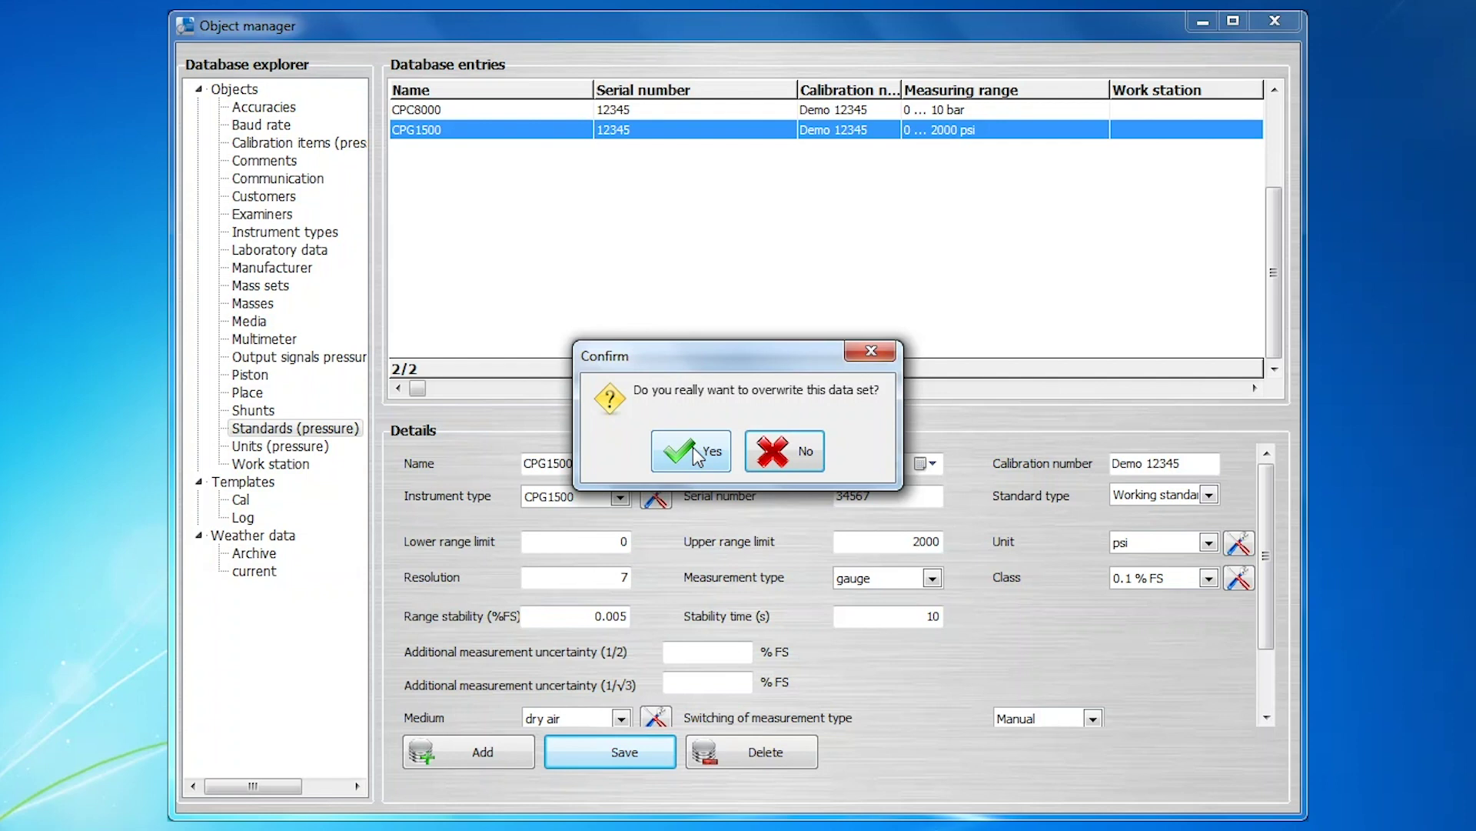
click(694, 447)
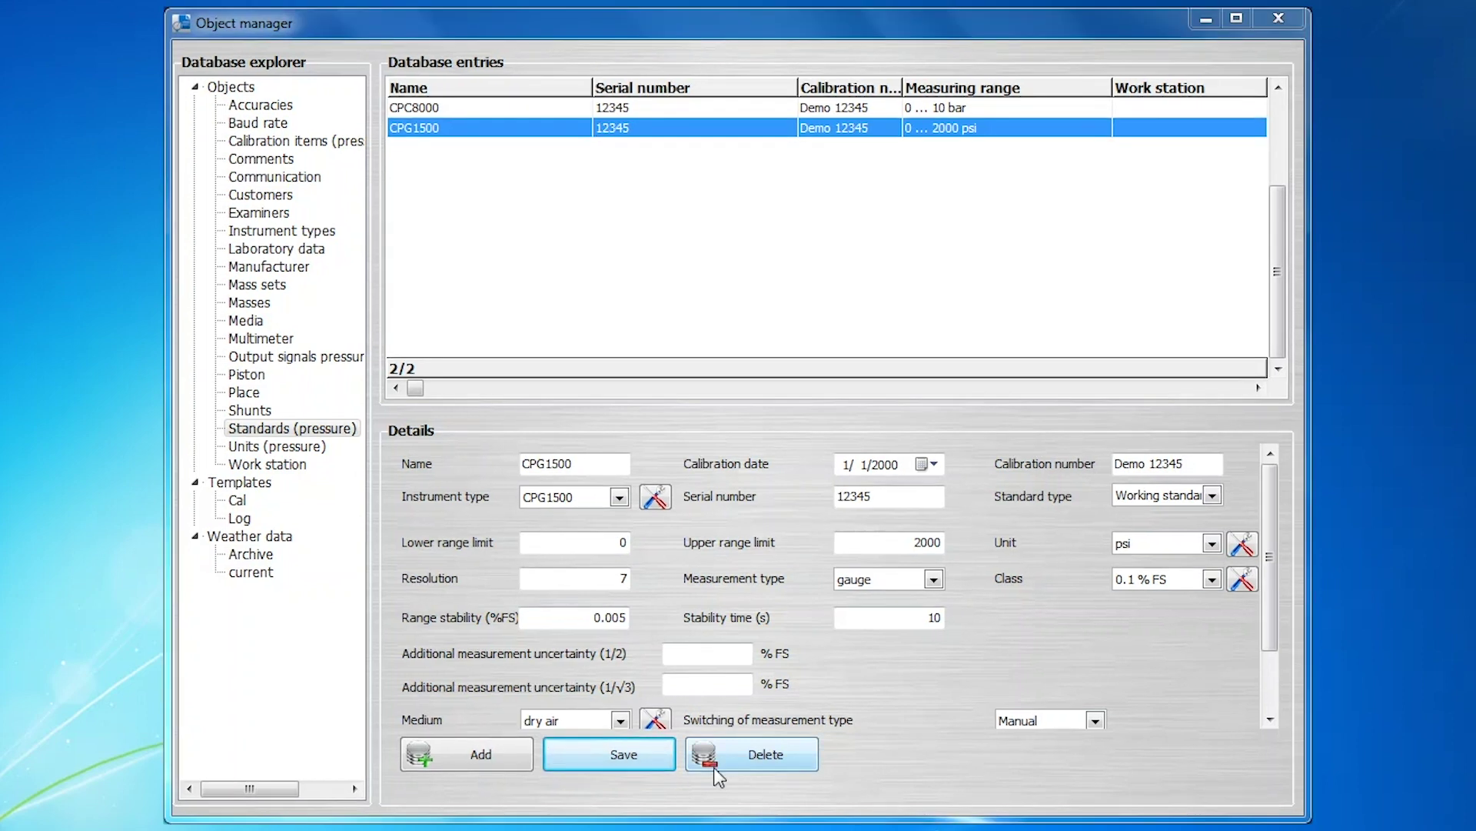
Step: Show the Work station settings listing the CPC8000, CPG1500 and multimeter standards
click(282, 466)
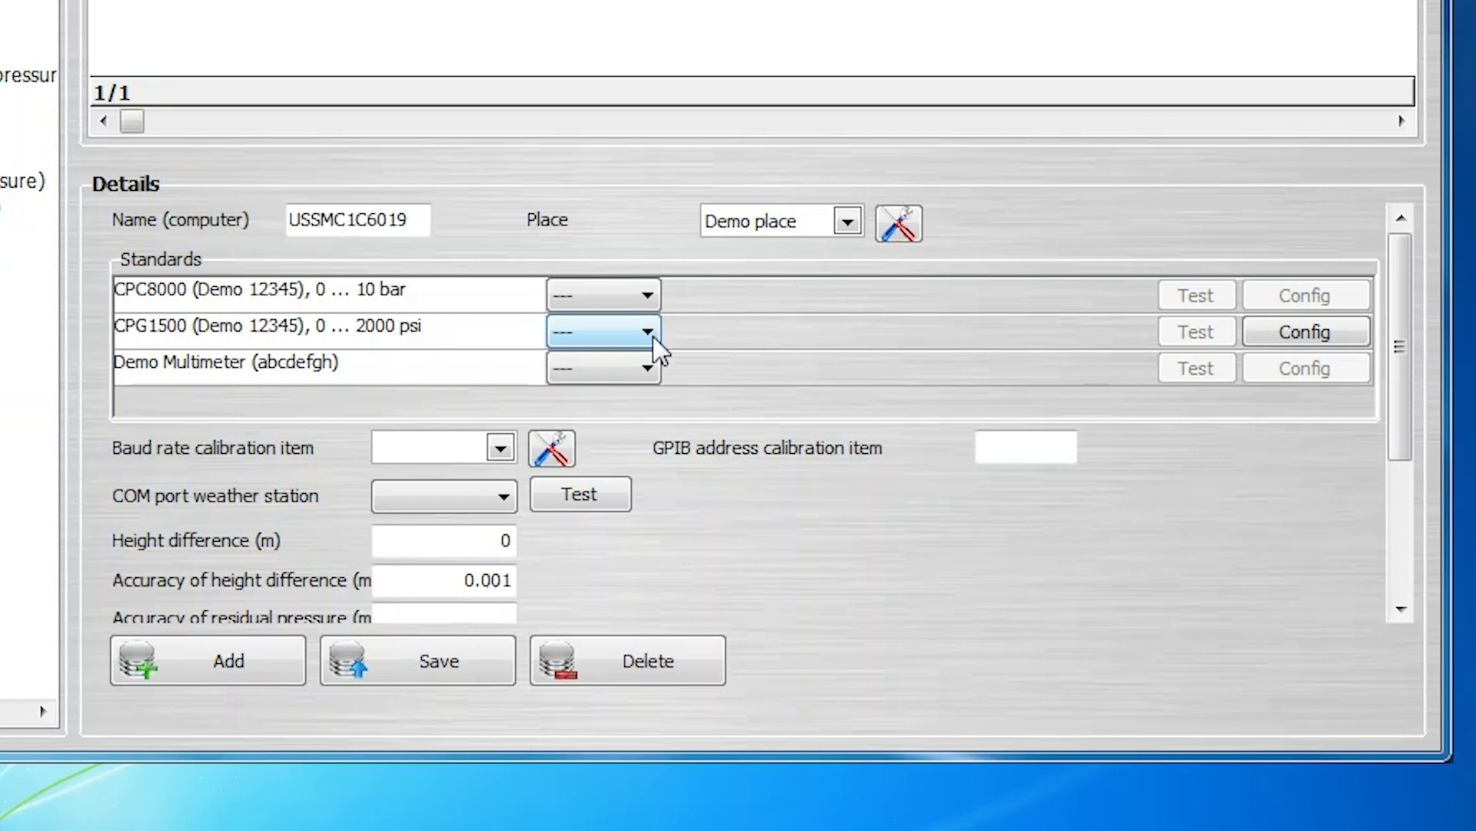
Step: Set CPG1500 to Wireless and fill its address from the discovered CPG1500 device
click(653, 336)
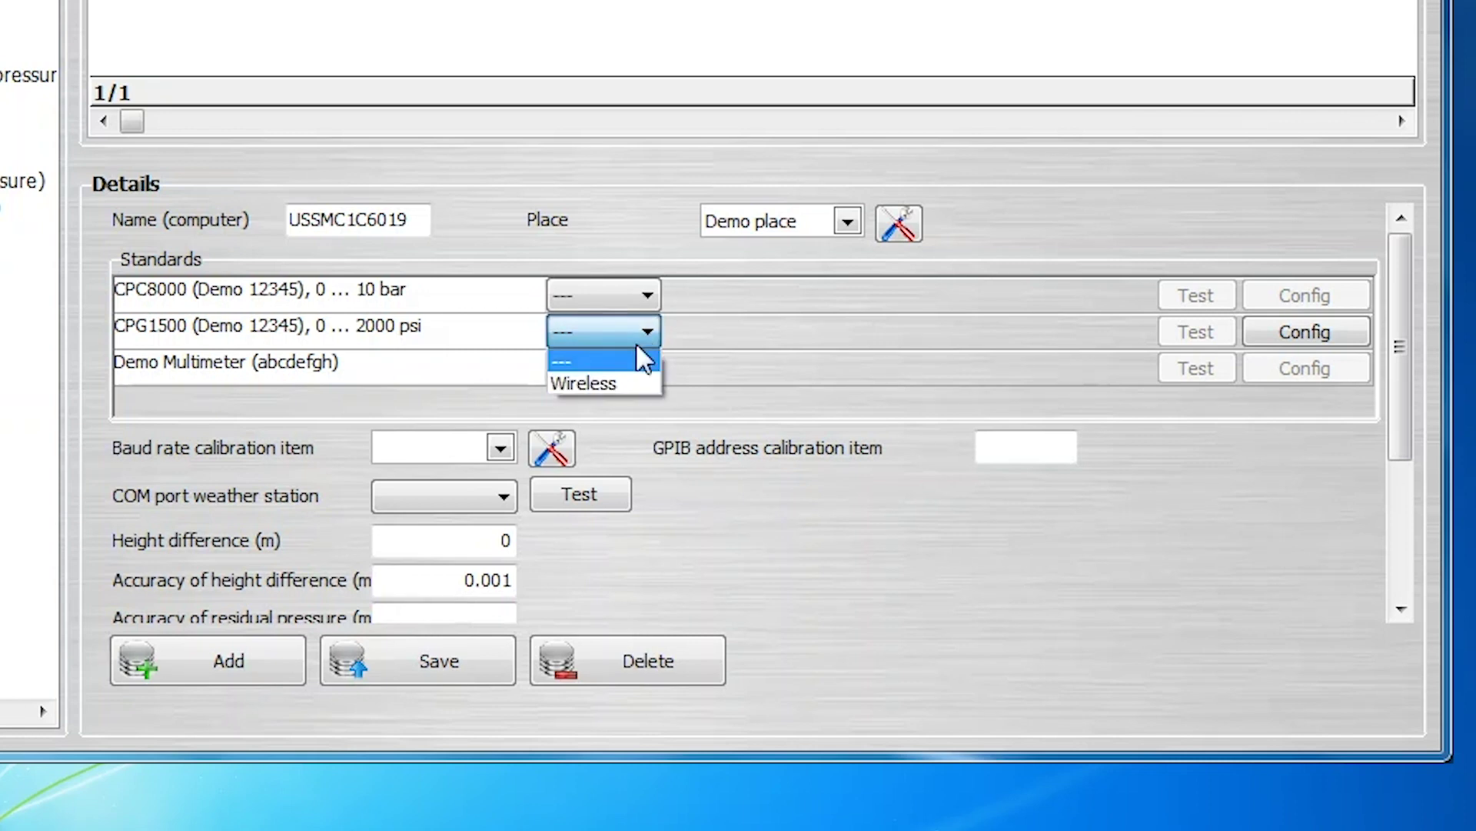
click(623, 381)
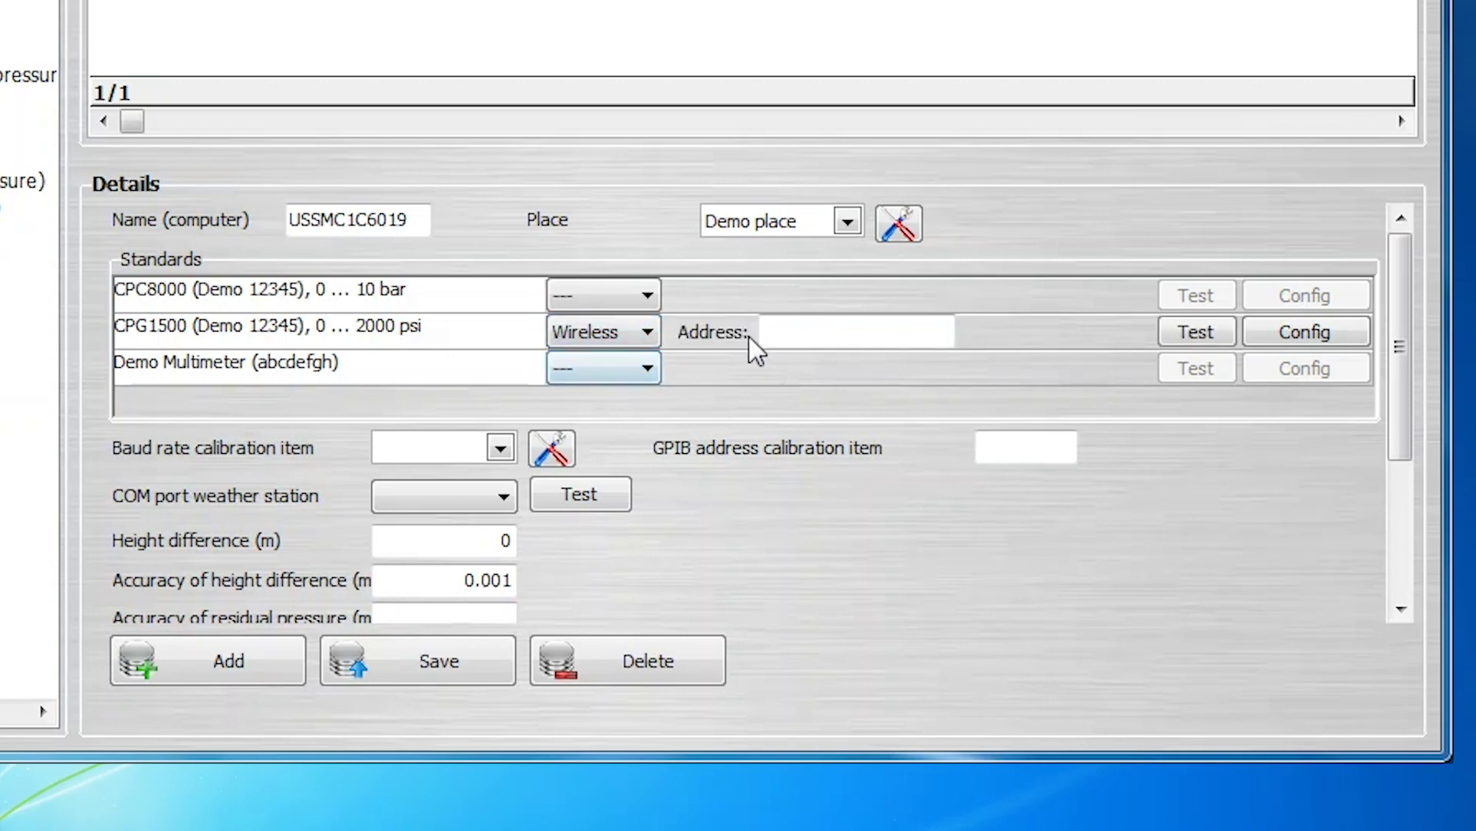
click(783, 324)
double_click(783, 323)
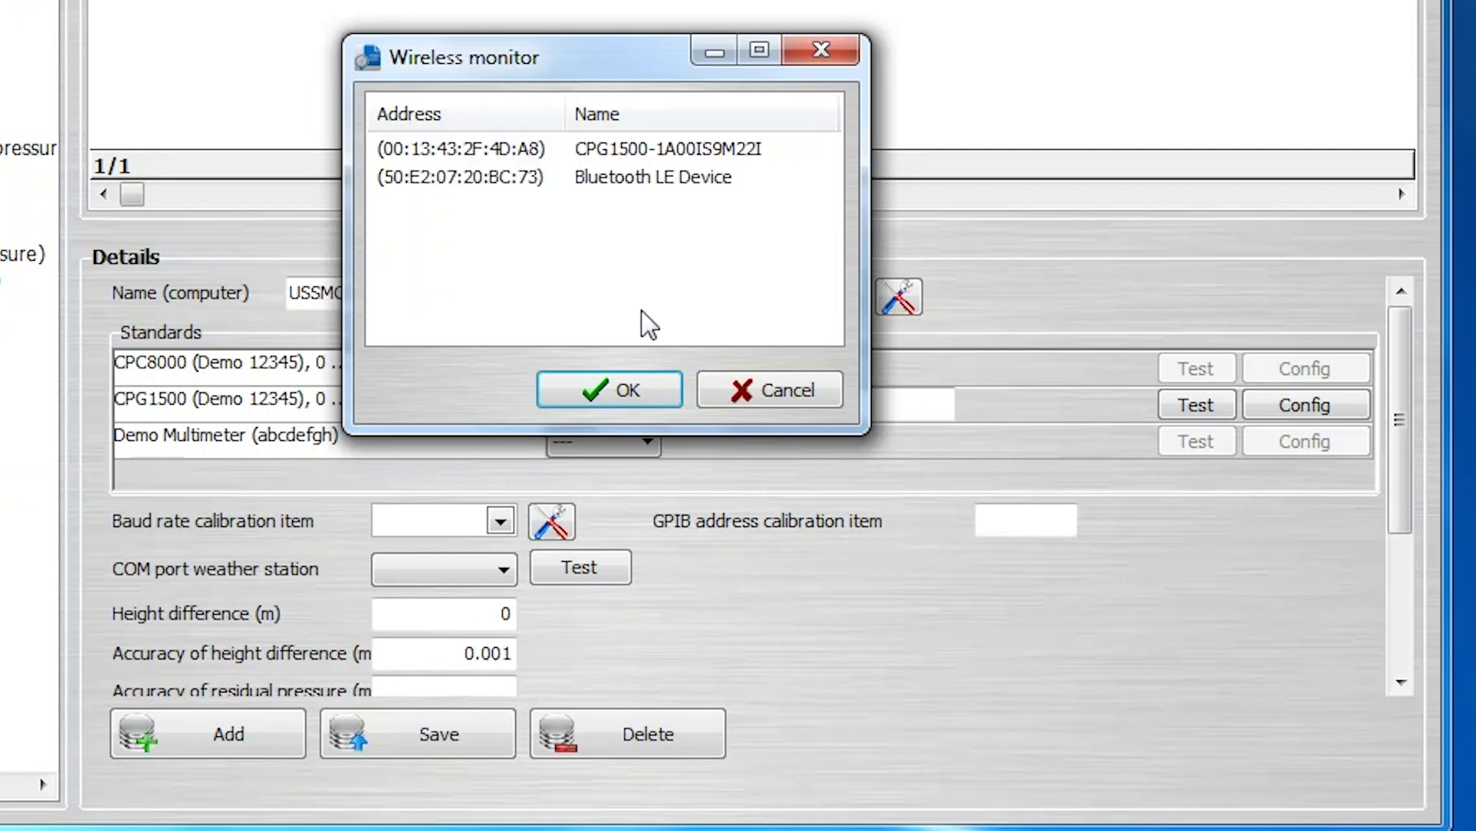
click(631, 150)
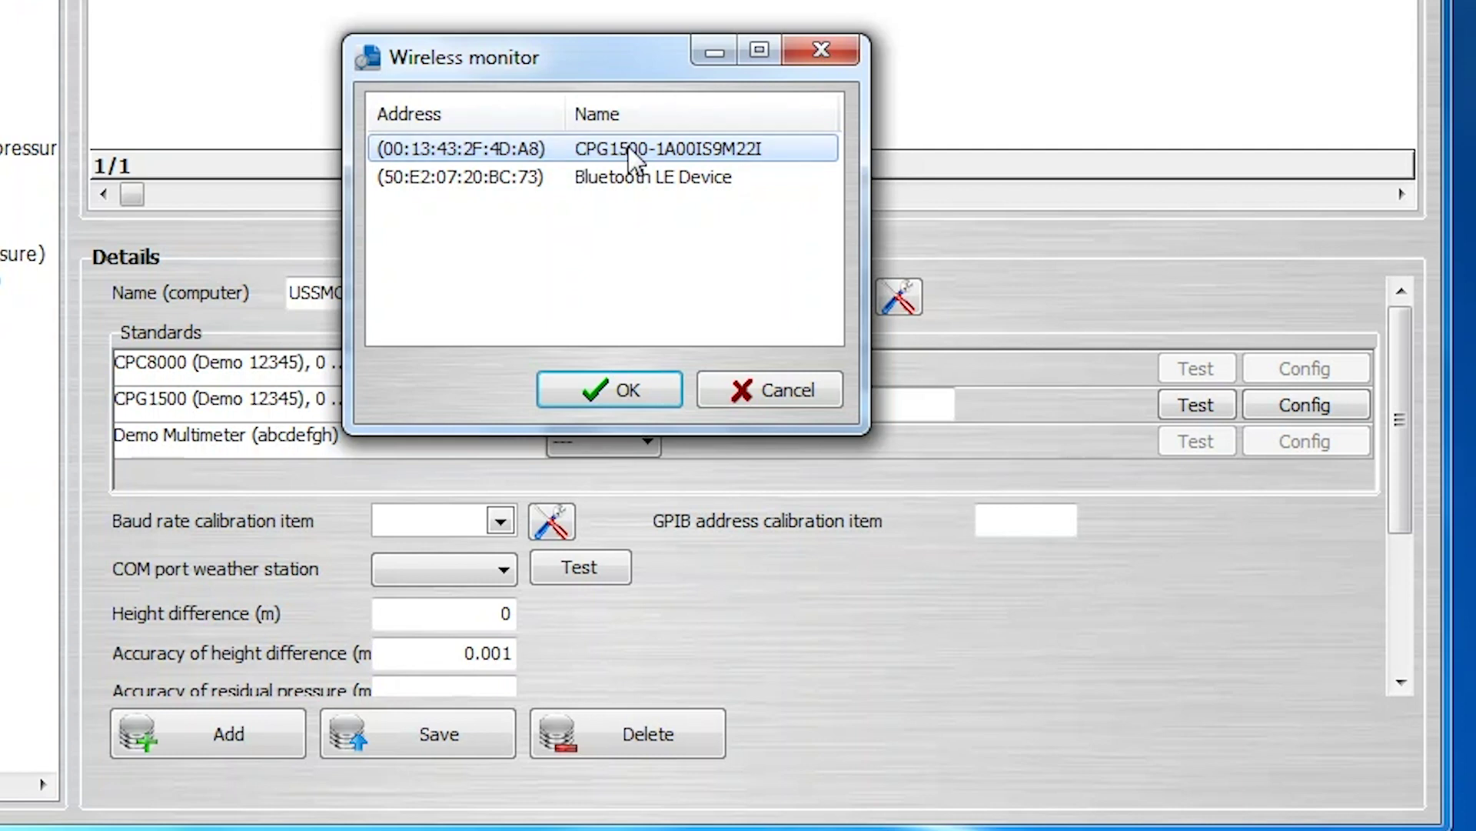
click(635, 384)
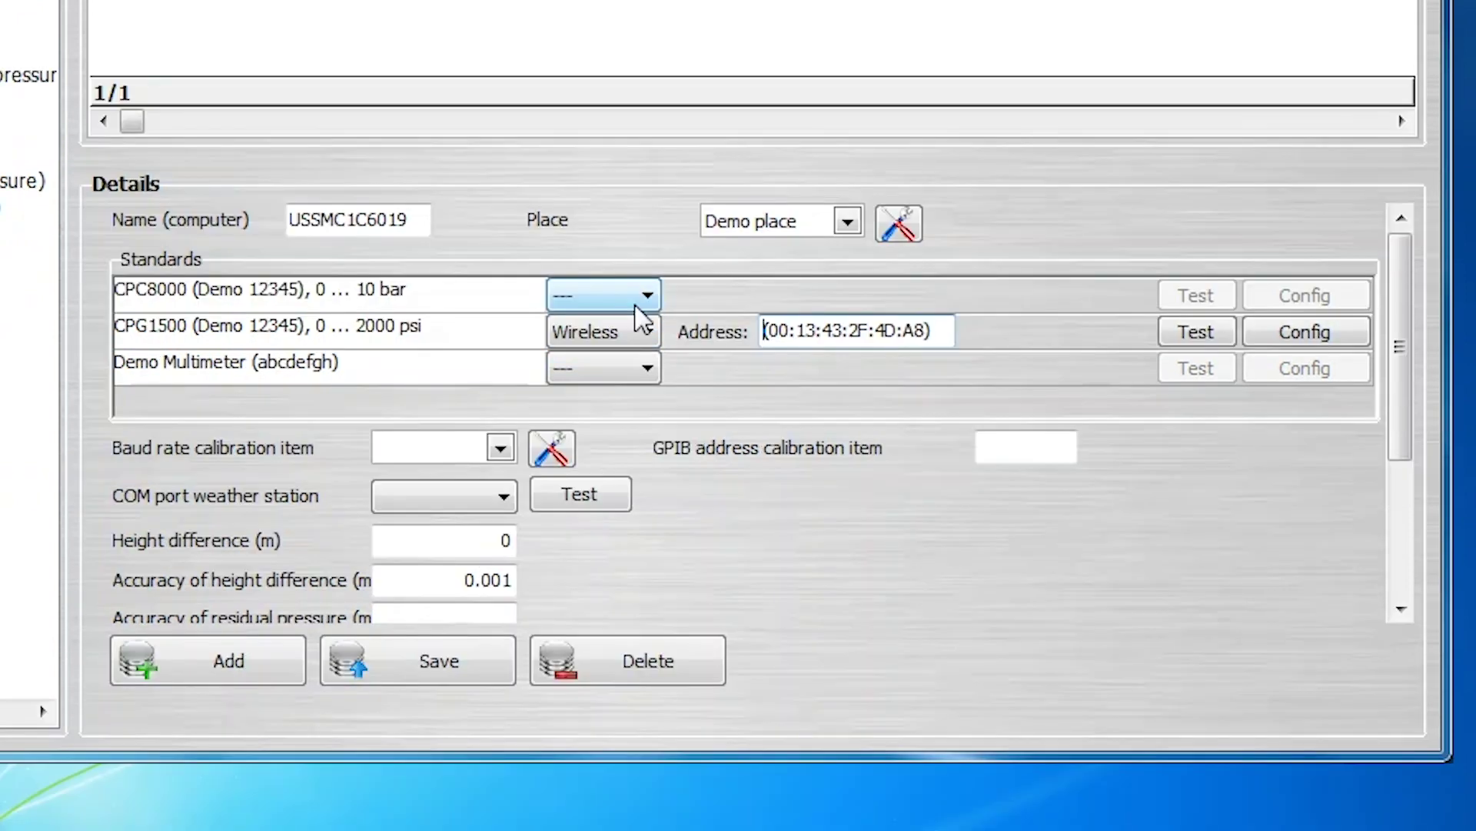
Step: Test the CPG1500 link and confirm the pairing code, getting reading 2.9278564916229
click(1189, 337)
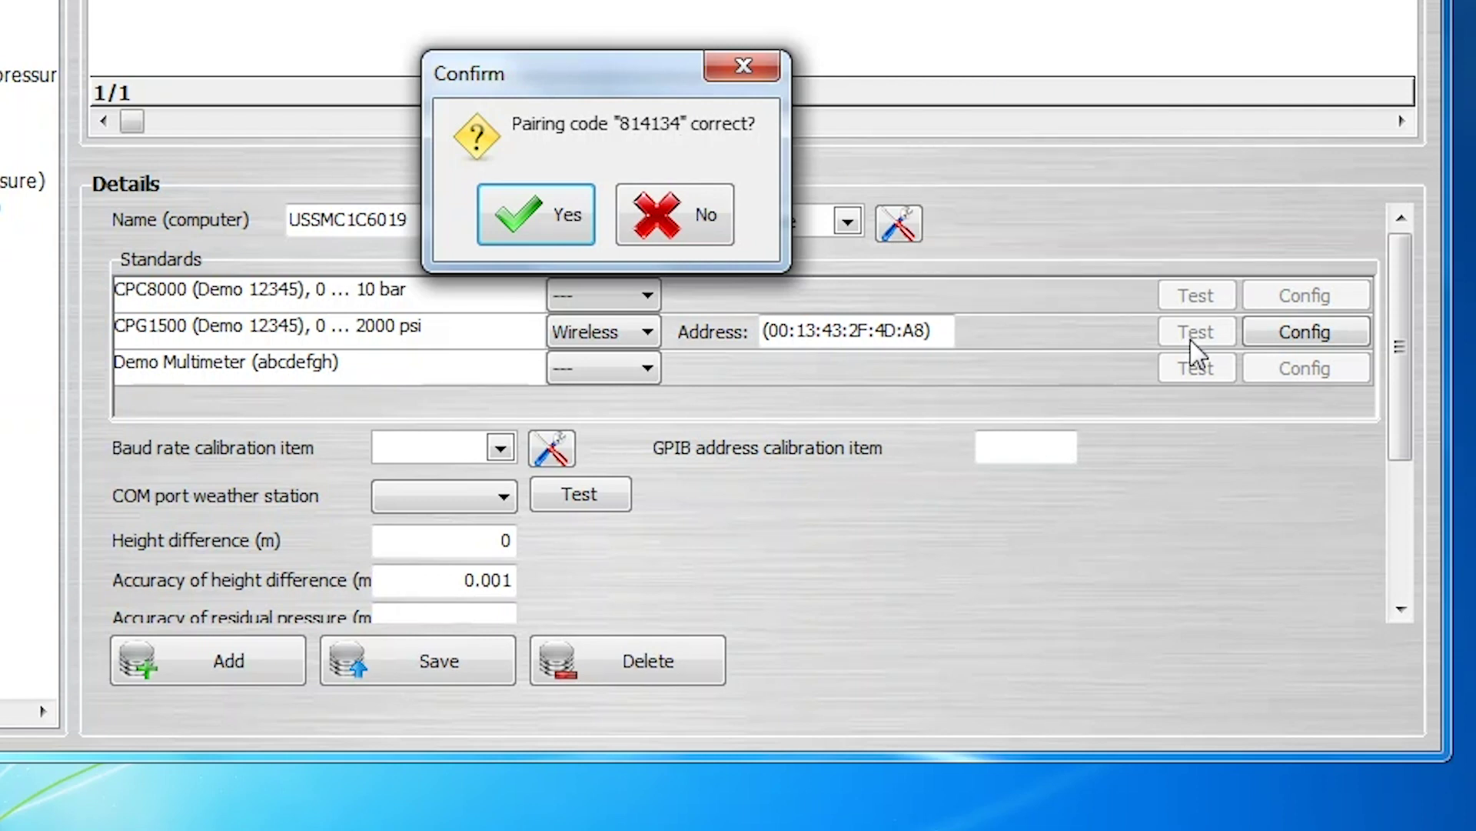
click(569, 221)
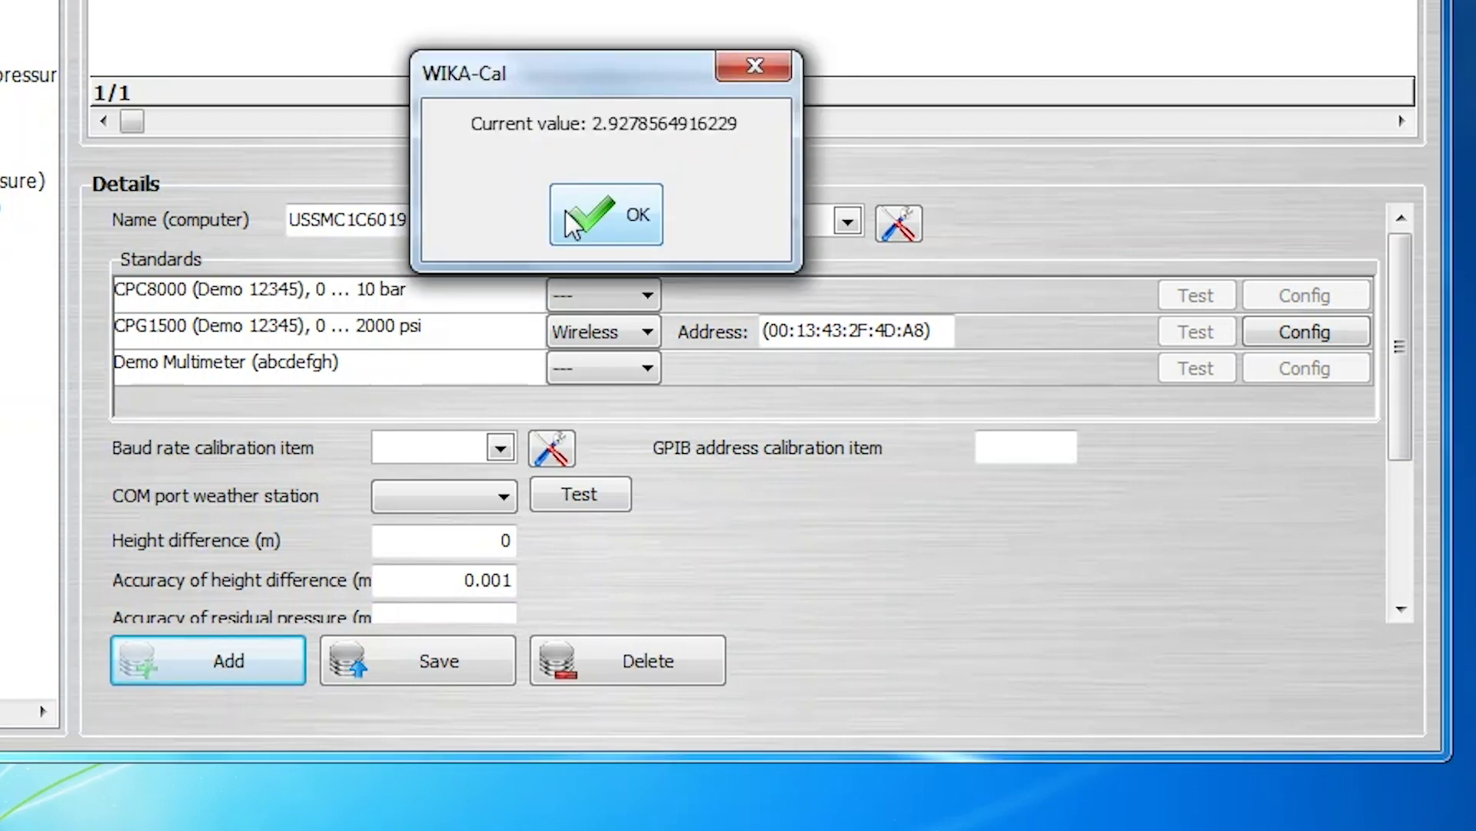
Step: Dismiss the reading message and save the CPG1500 wireless work station, overwriting the existing data set
click(607, 215)
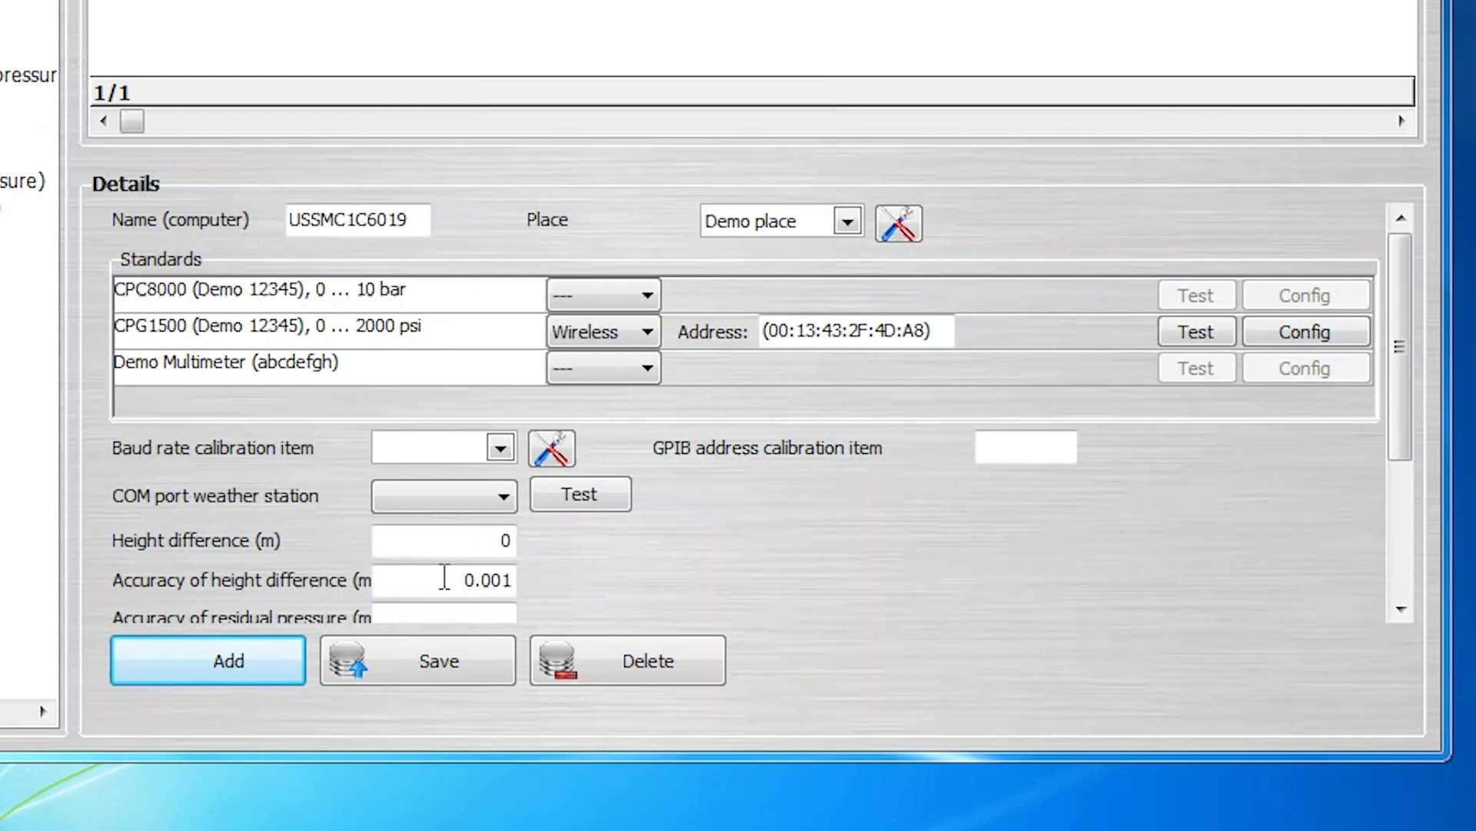
click(446, 666)
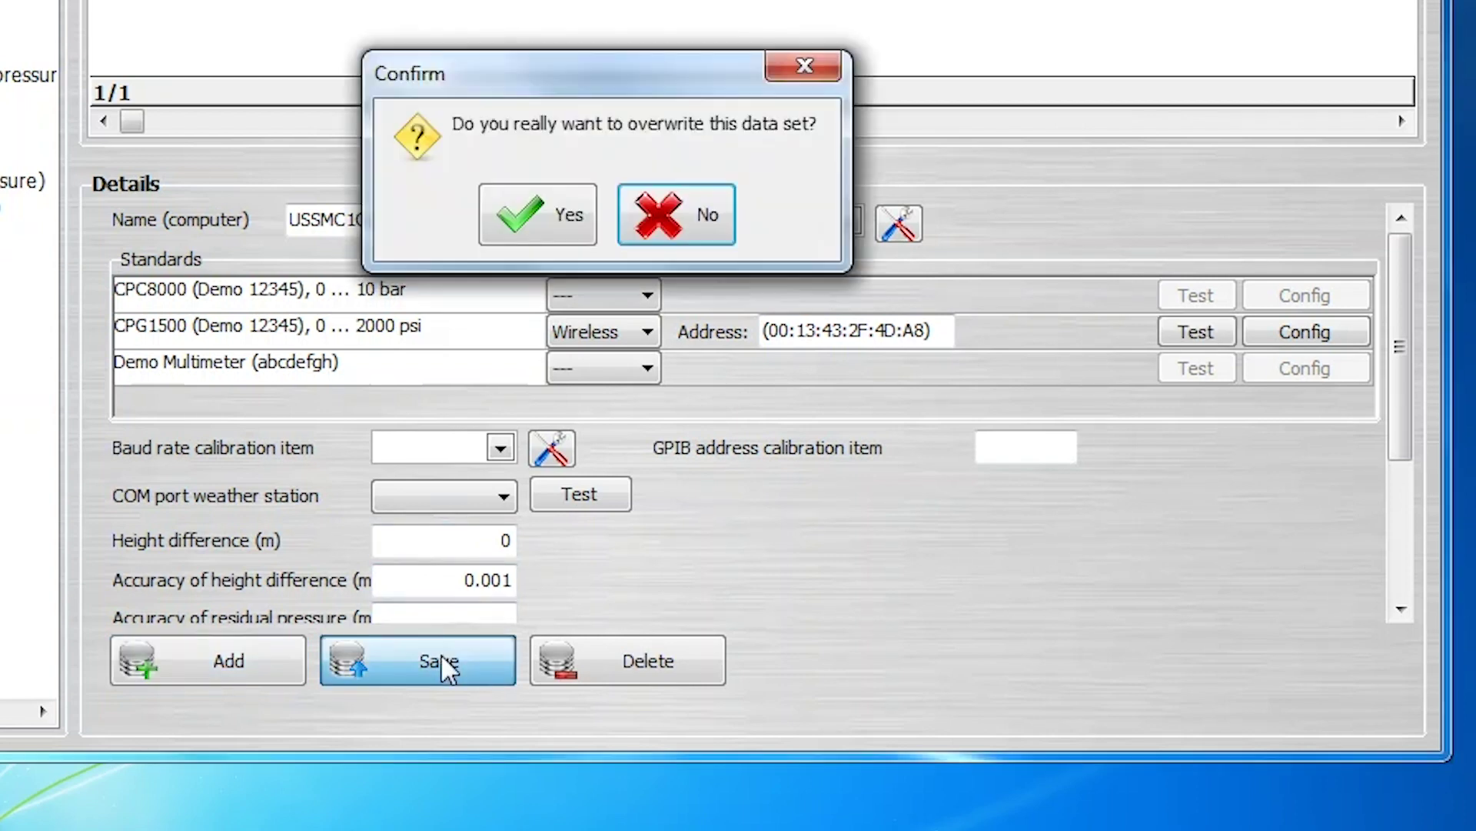
click(548, 228)
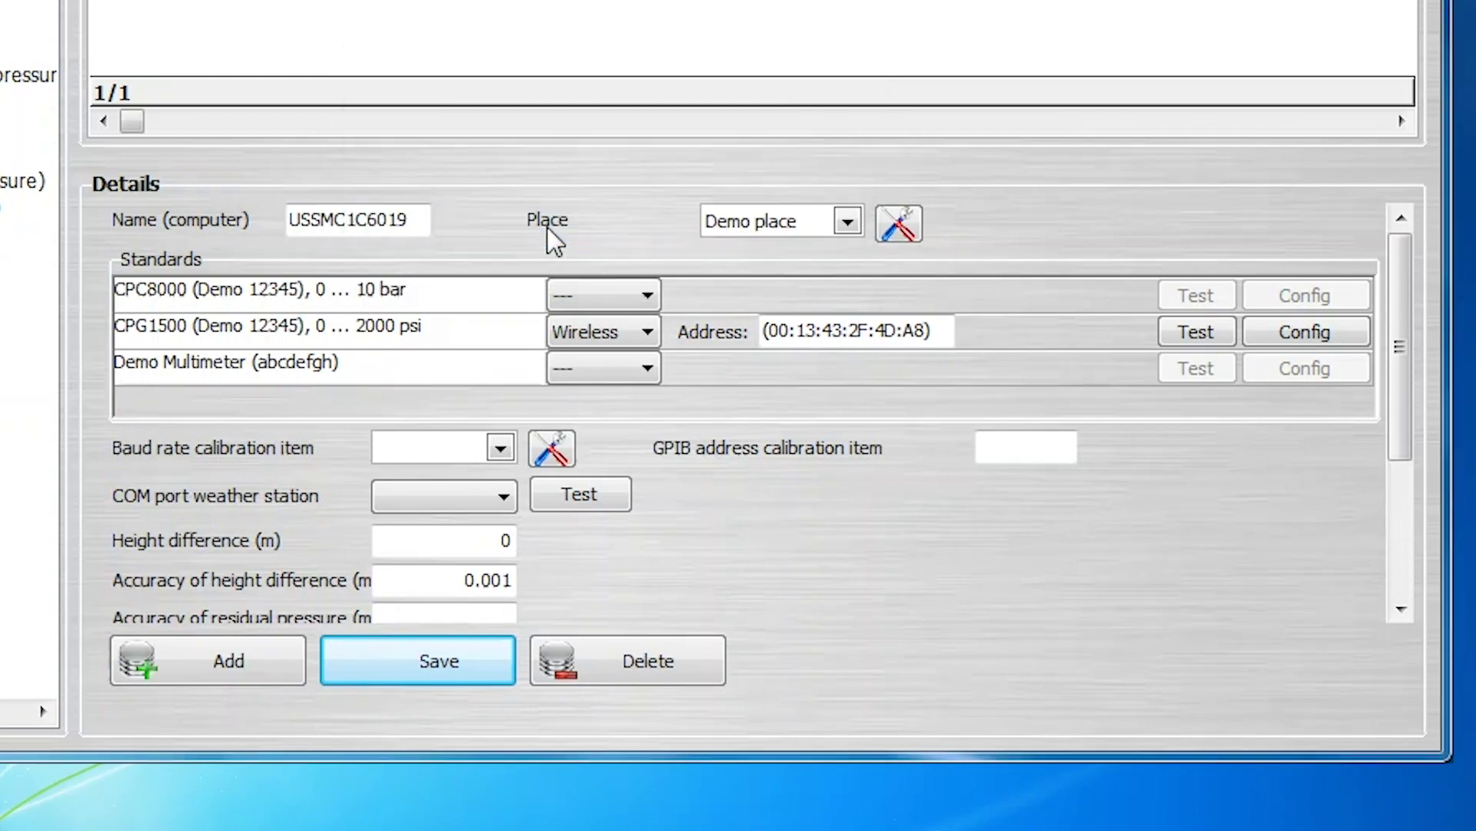